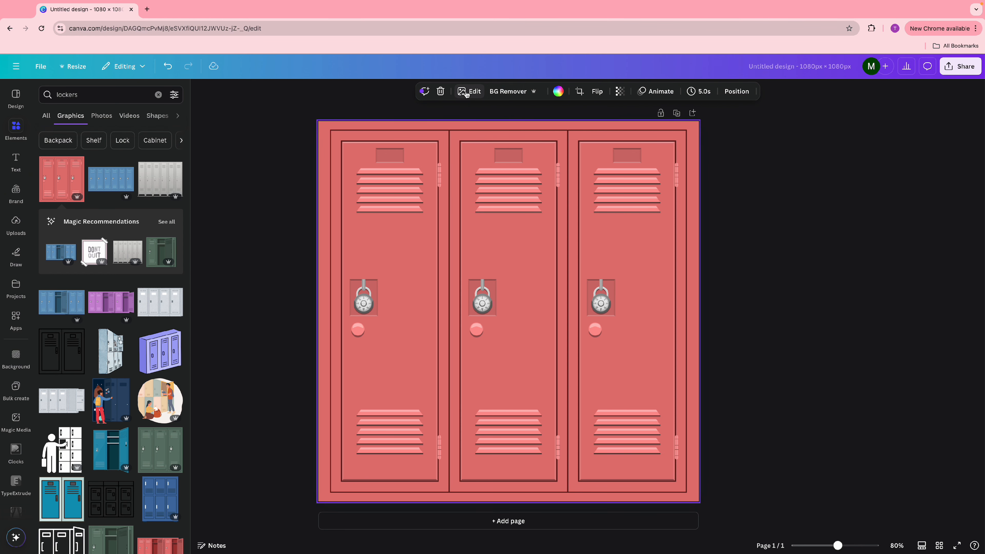
- Recolour the lockers' red to bright pink with hue -12, saturation 100 and brightness 34
click(467, 93)
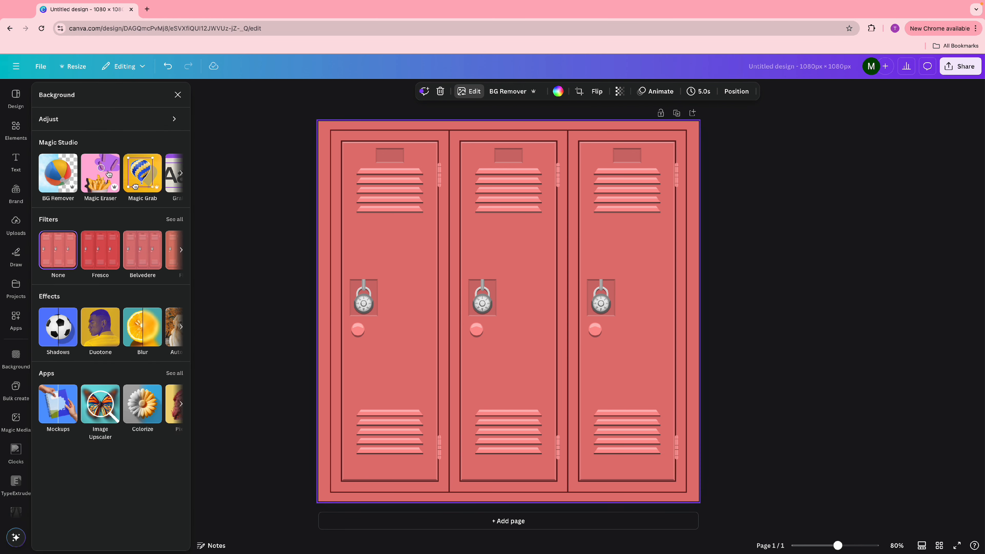
click(92, 128)
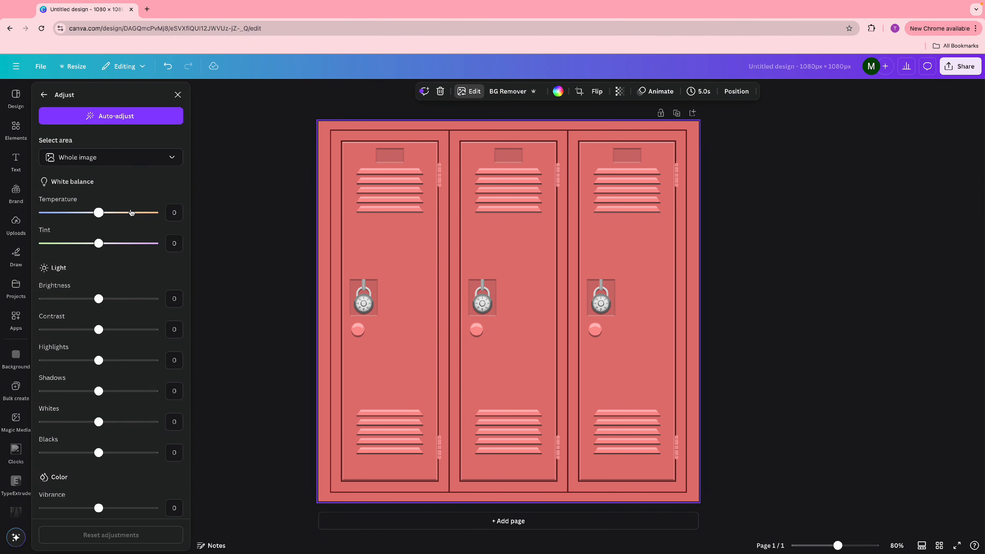
scroll(132, 213, down, 5)
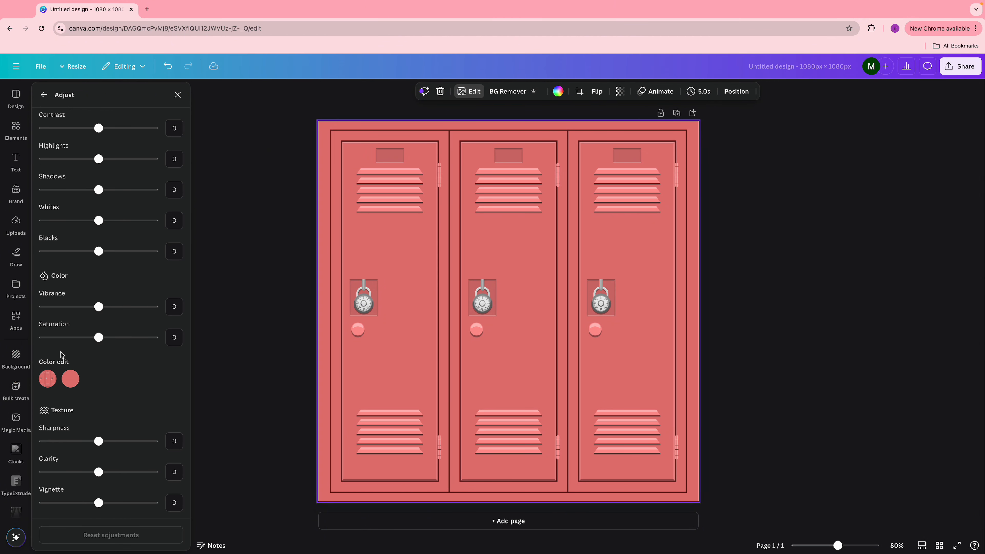
click(70, 382)
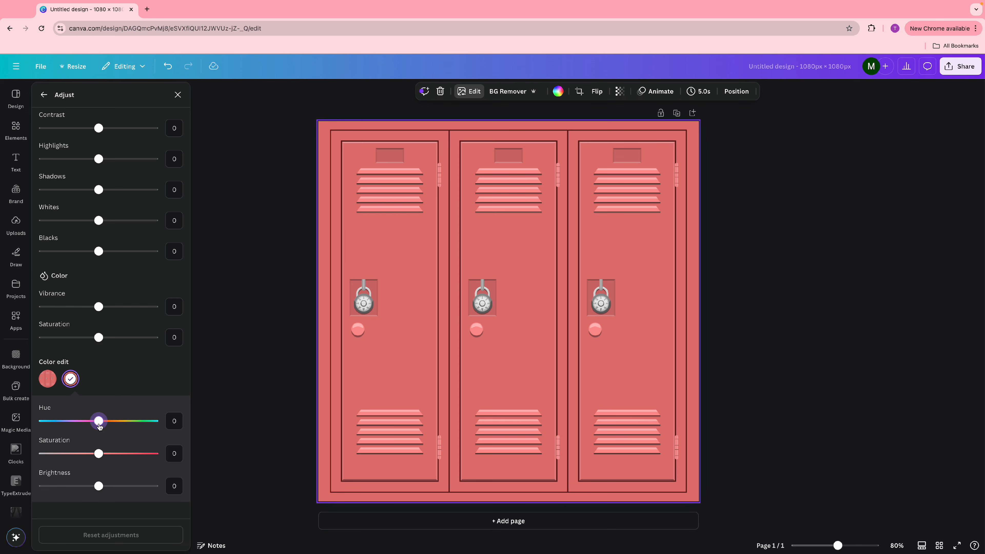
drag(97, 426, 191, 462)
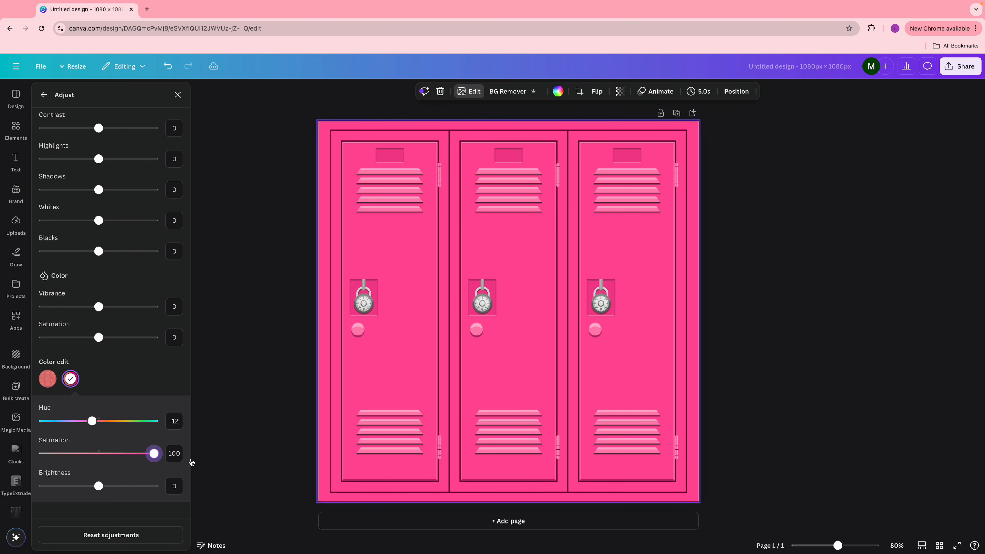
drag(100, 495, 118, 495)
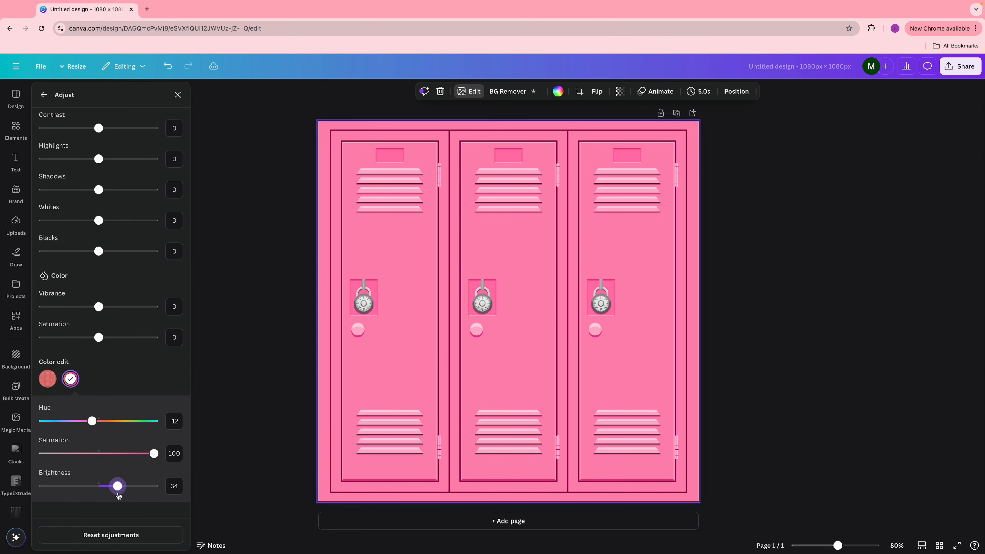
key(Escape)
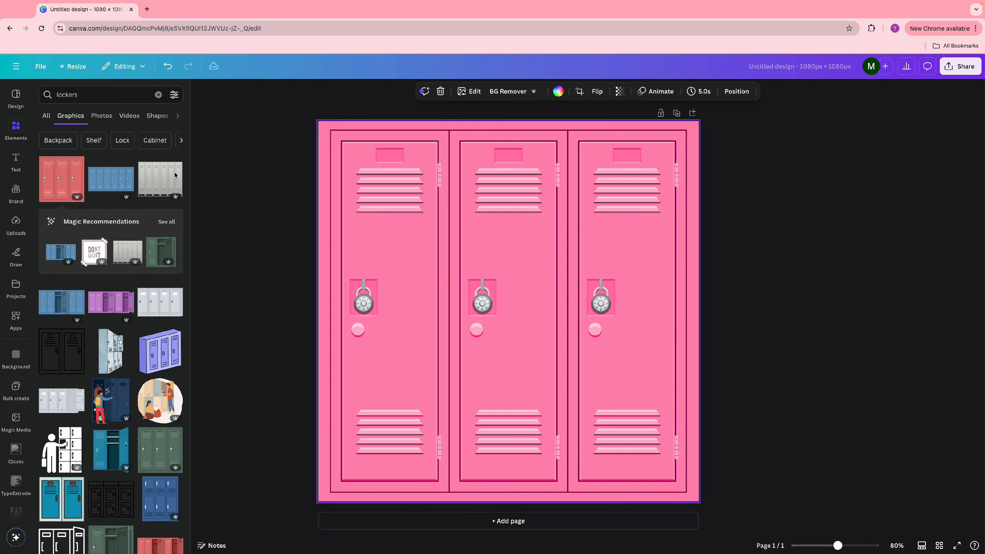
- Add the denim-jacket woman photo from Uploads and move it down-right over the lockers
click(16, 222)
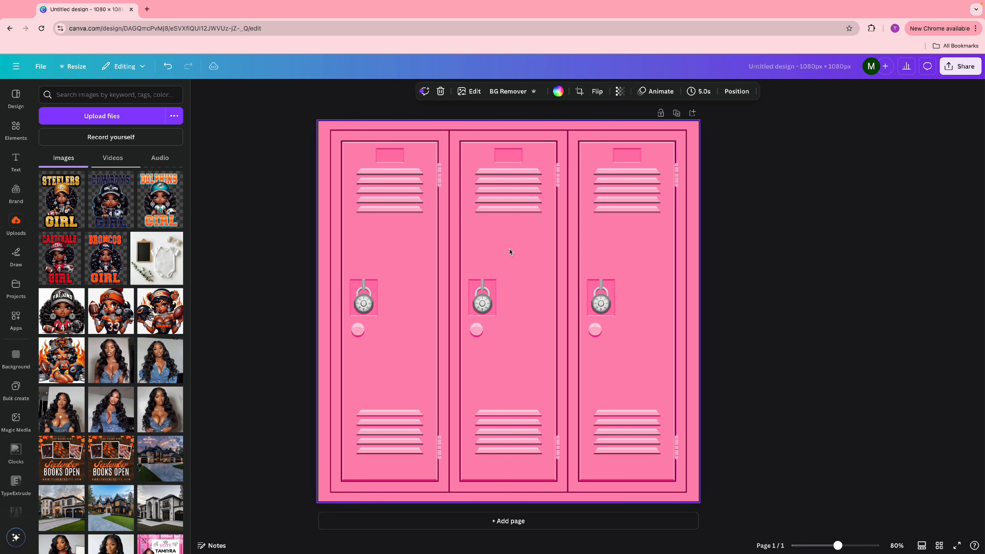
scroll(138, 377, down, 2)
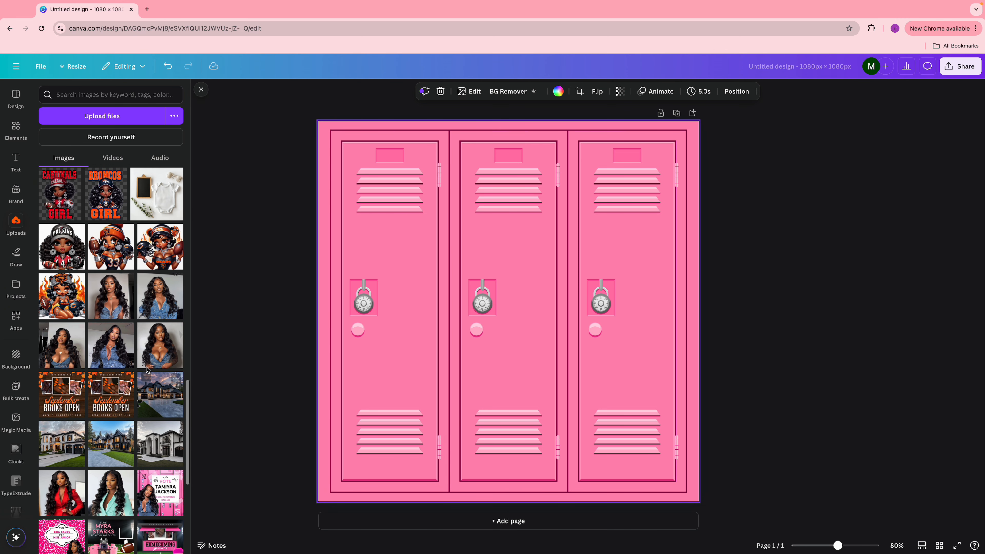
click(169, 308)
drag(543, 347, 535, 367)
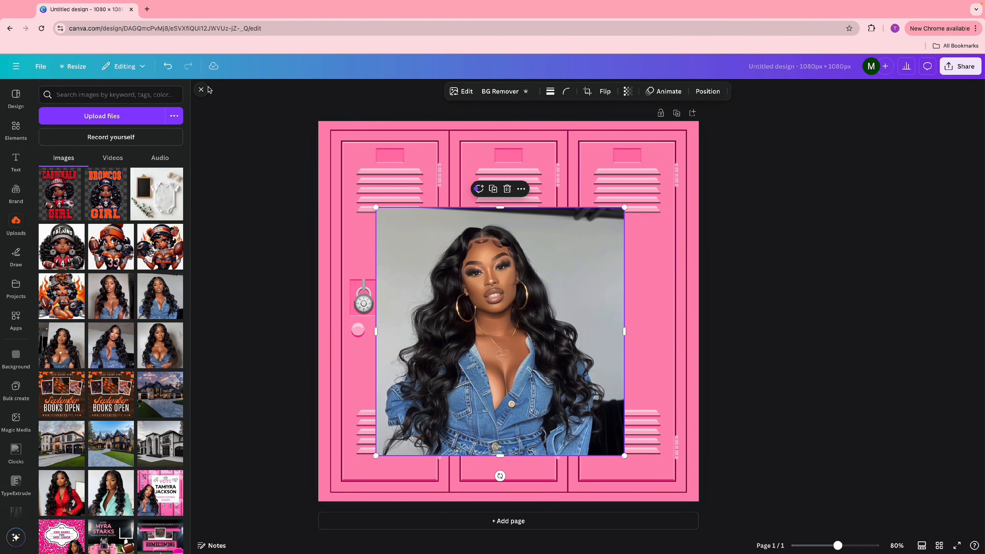
click(202, 90)
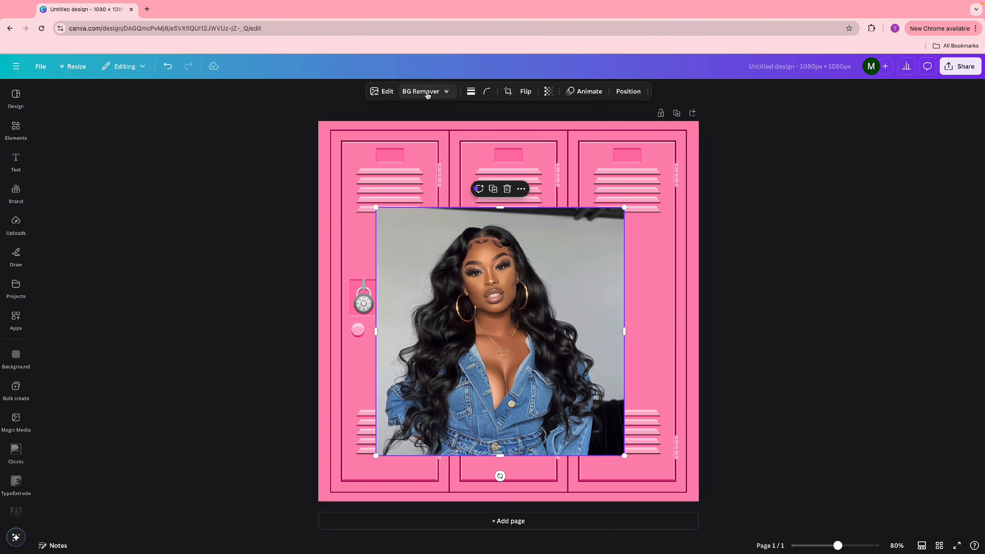
- Open remove.bg's upload page in a new tab, then nudge the Canva photo down-right
click(147, 9)
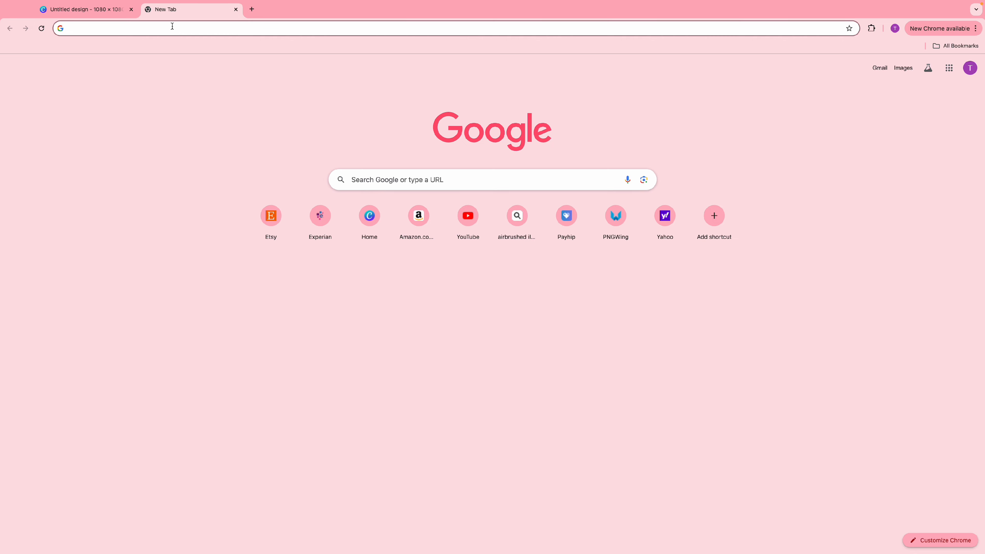
text(remove.b)
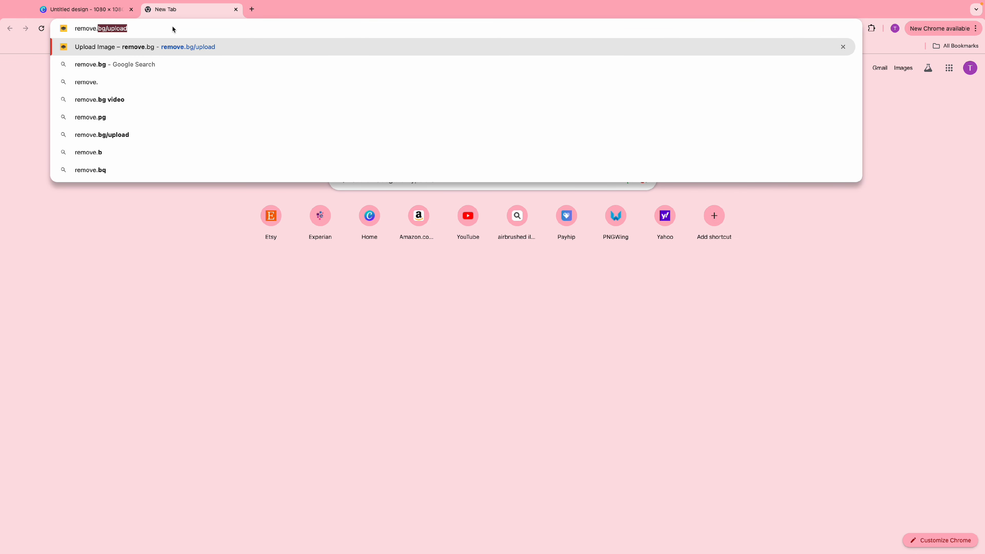
text(g)
key(Return)
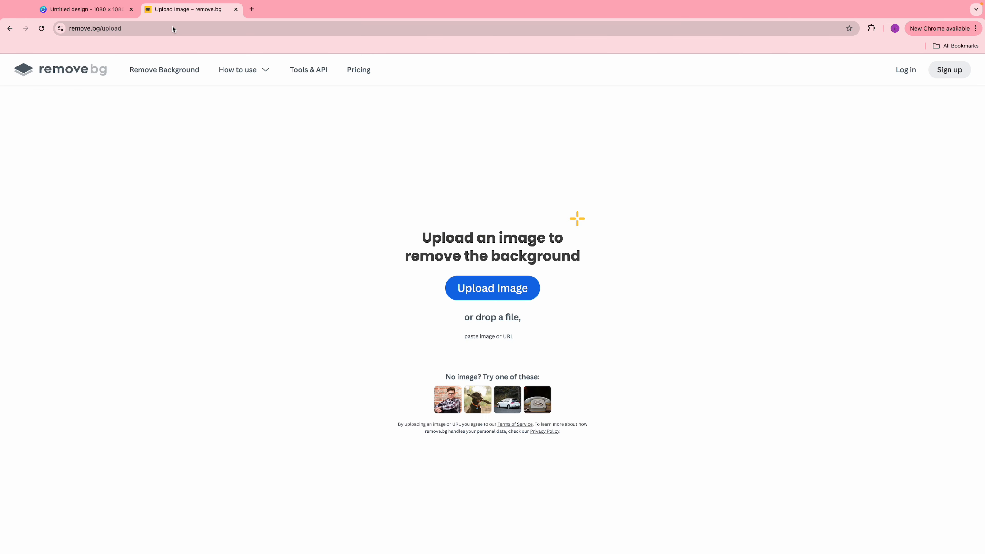
click(504, 298)
click(91, 11)
drag(498, 291, 525, 314)
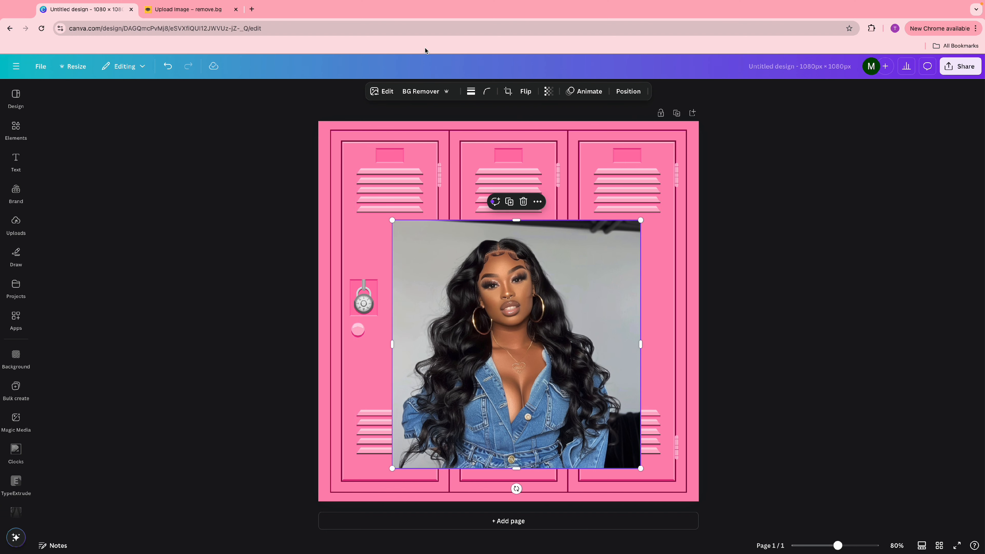
- Remove the photo's background with BG Remover and enlarge the cut-out woman at the lower left
click(425, 92)
drag(558, 399, 500, 432)
drag(333, 502, 301, 535)
drag(363, 480, 352, 473)
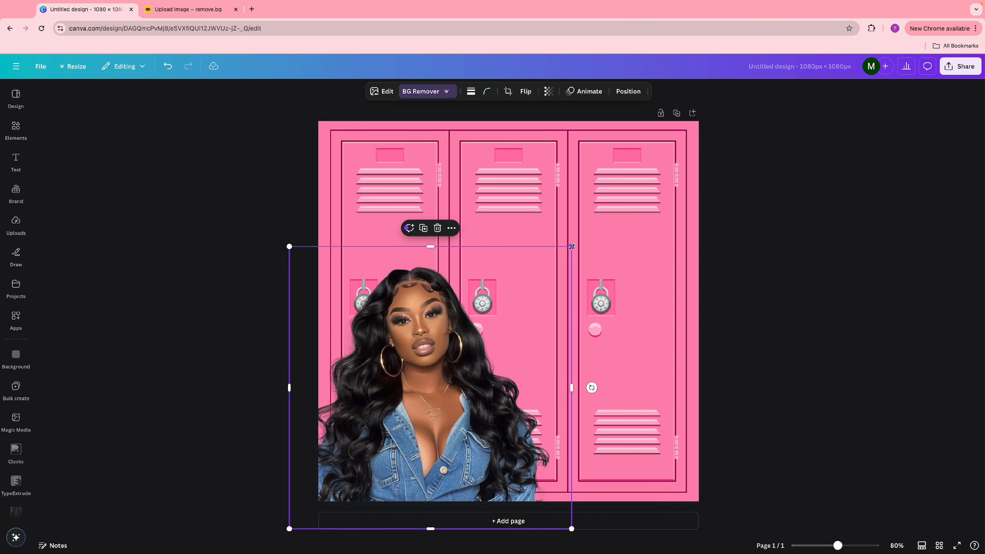
drag(571, 246, 580, 228)
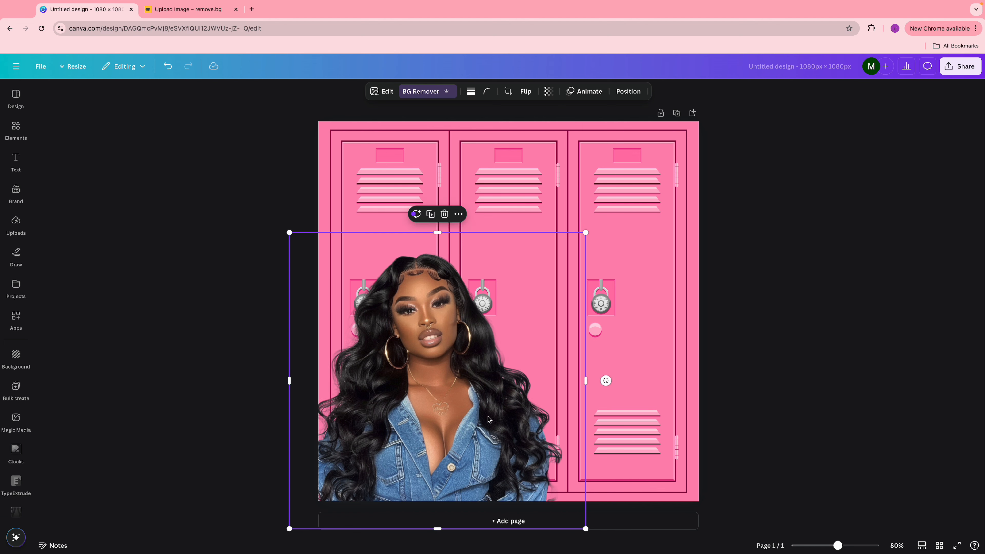
drag(489, 420, 480, 415)
click(835, 415)
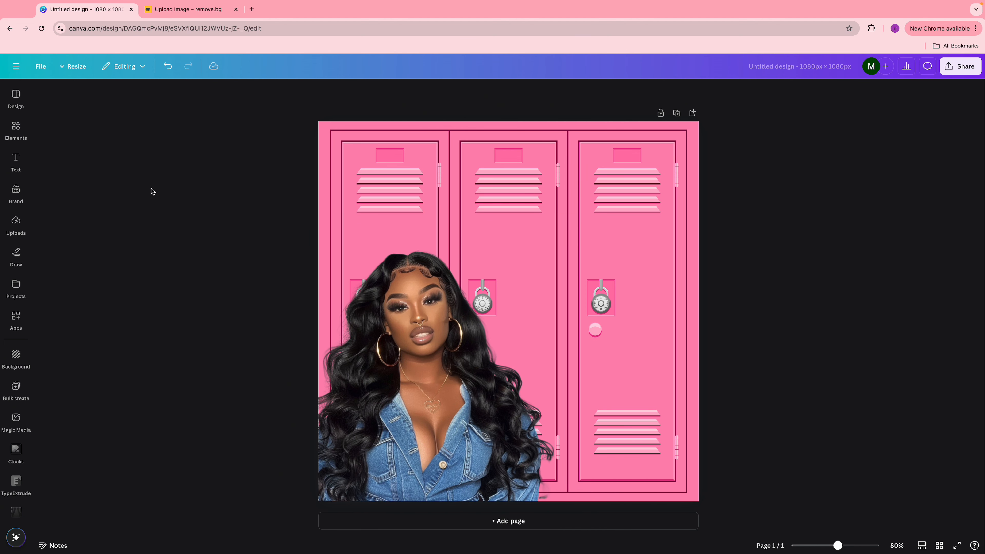
- Search Elements for 'sticky note' and add the yellow sticky note graphic
click(15, 126)
click(38, 95)
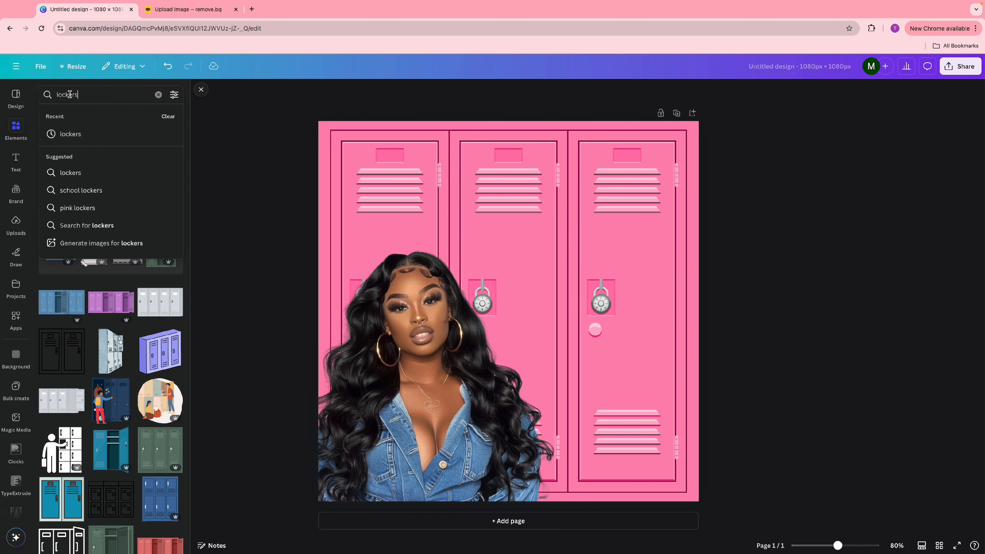
text(sticky note)
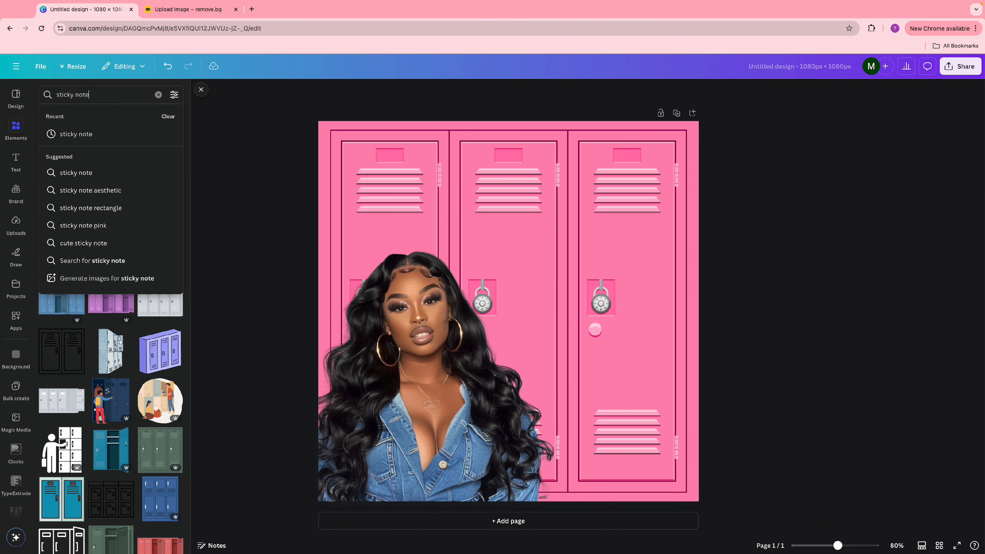
key(Return)
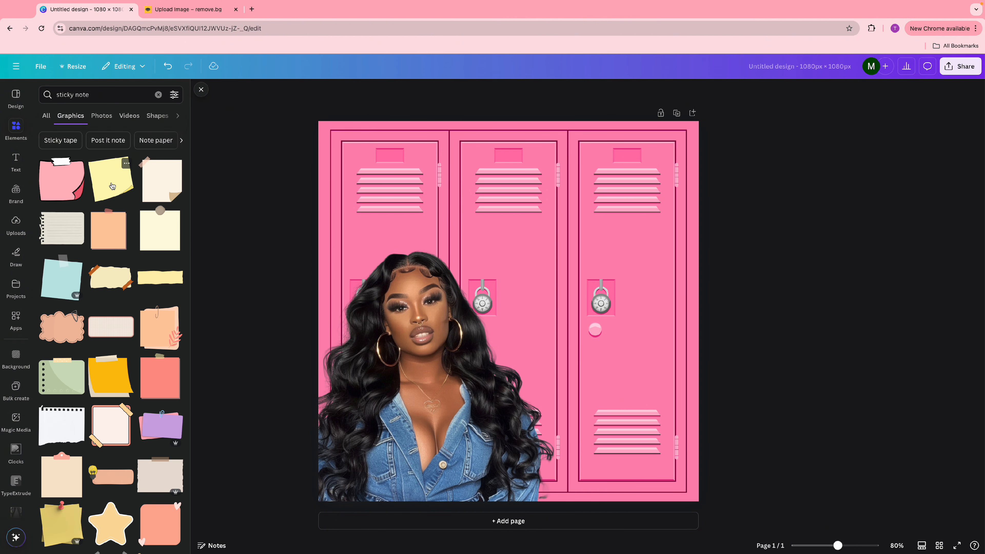
click(111, 186)
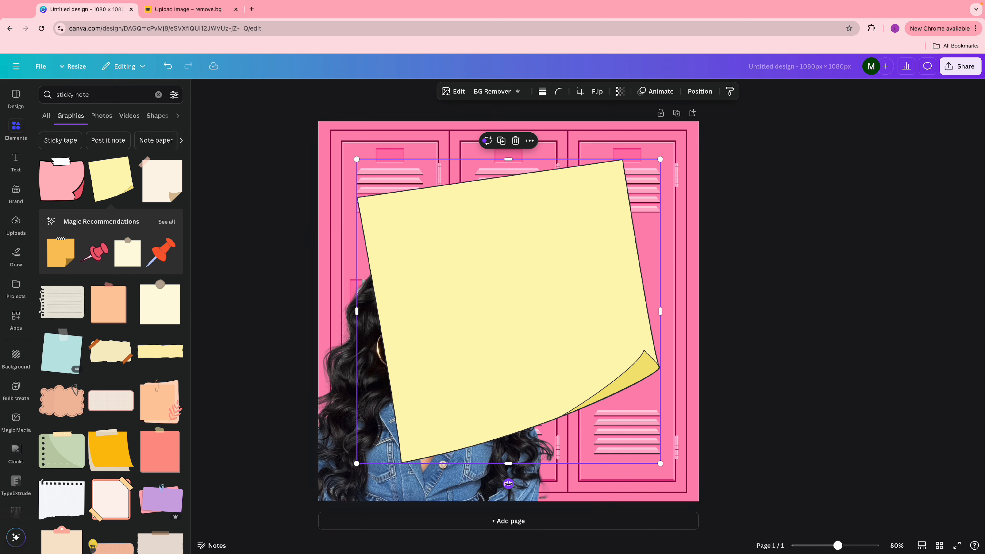
- Tilt the sticky note about 10° and enlarge it over the centre-right of the lockers
drag(508, 483, 475, 480)
mouse_move(609, 455)
mouse_down()
mouse_move(538, 351)
mouse_move(609, 408)
mouse_move(604, 450)
mouse_up()
drag(526, 264, 531, 311)
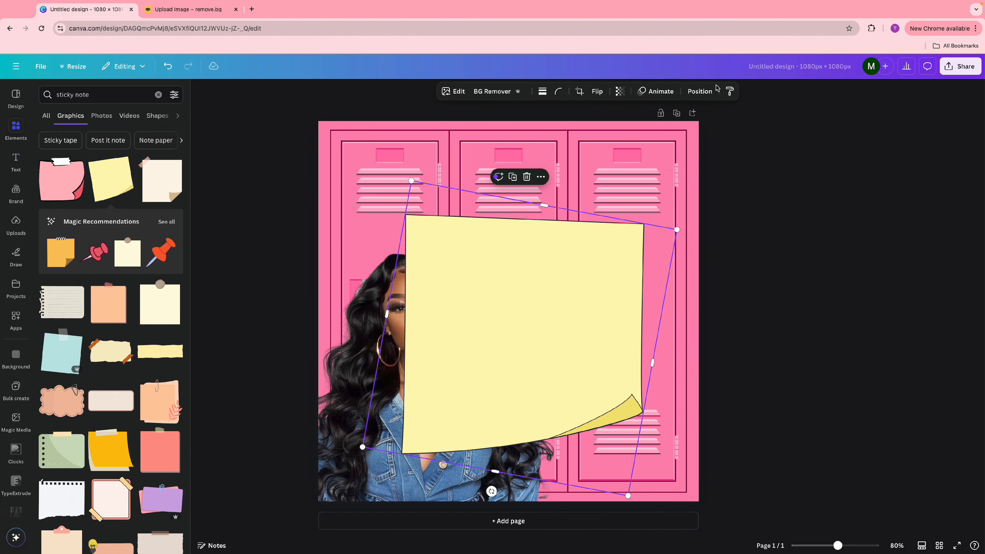
click(701, 93)
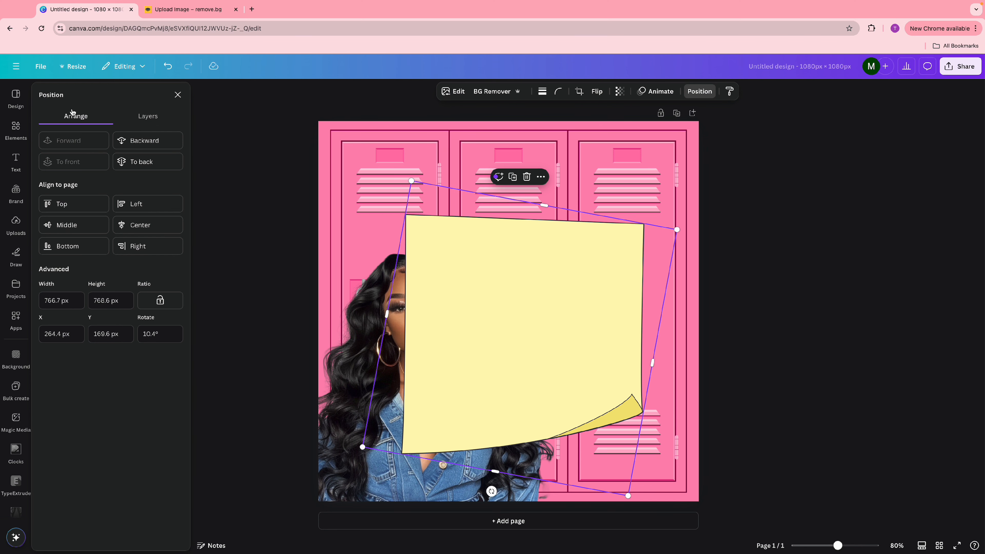
- Layer the sticky note behind the woman, then shrink it and shift it down-right
click(134, 141)
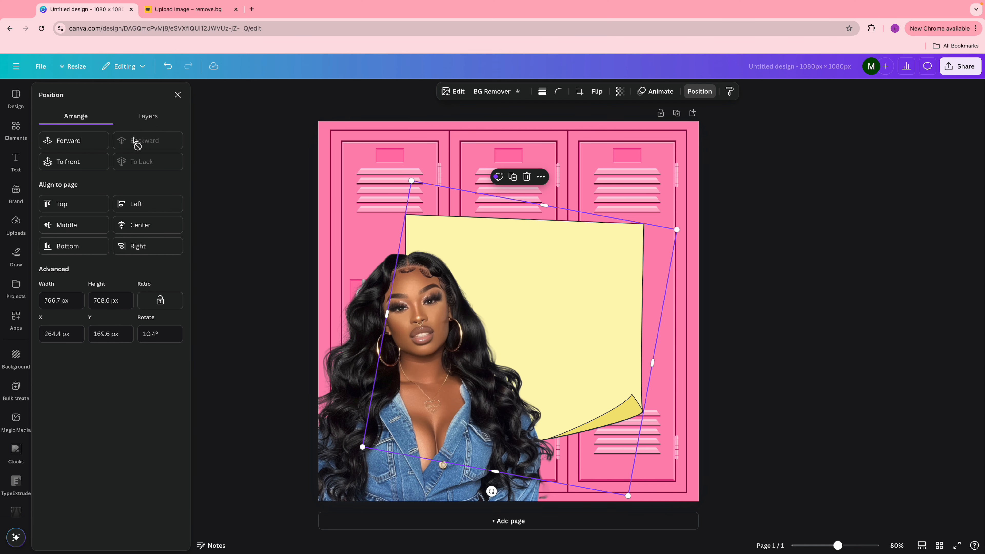
drag(556, 284, 580, 255)
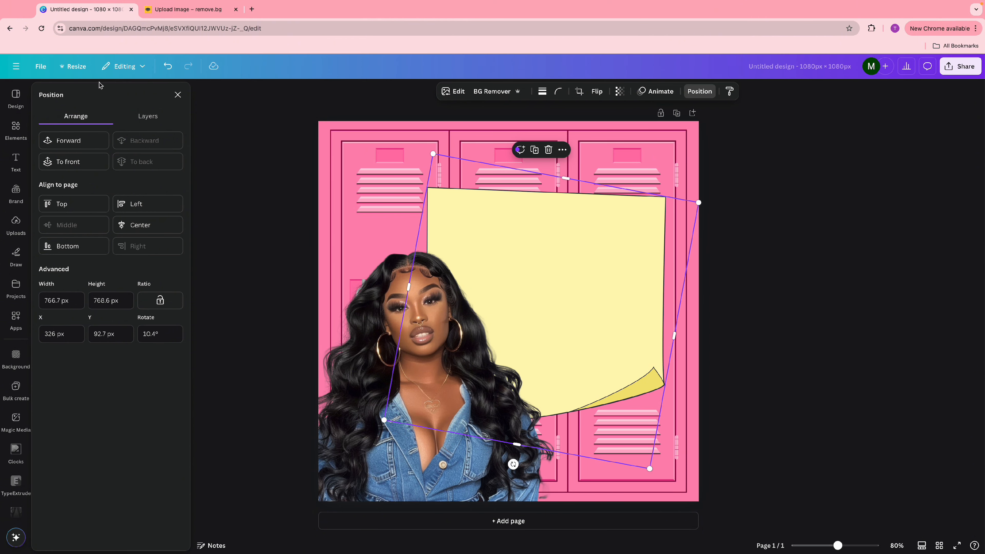
click(149, 117)
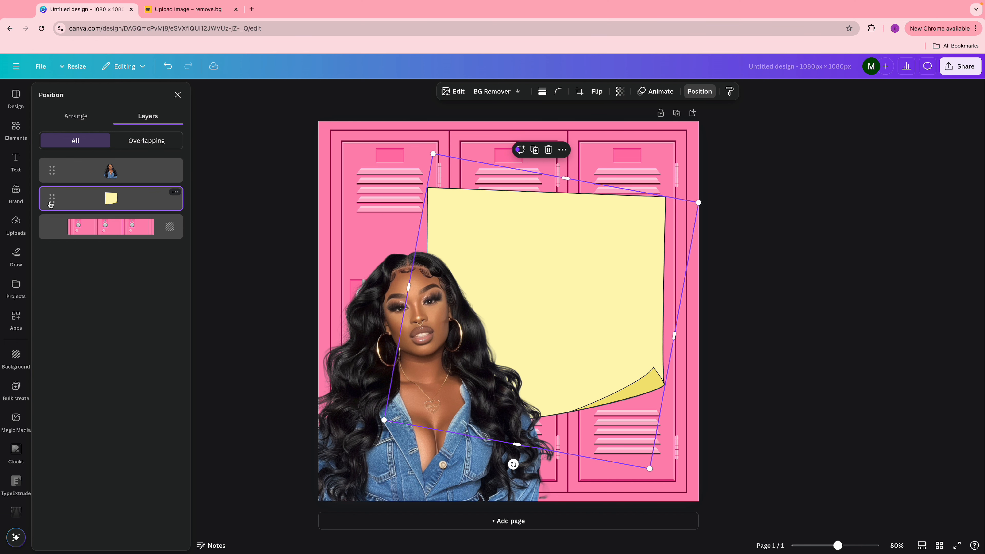
mouse_move(51, 204)
mouse_down()
mouse_move(51, 165)
mouse_move(49, 202)
mouse_up()
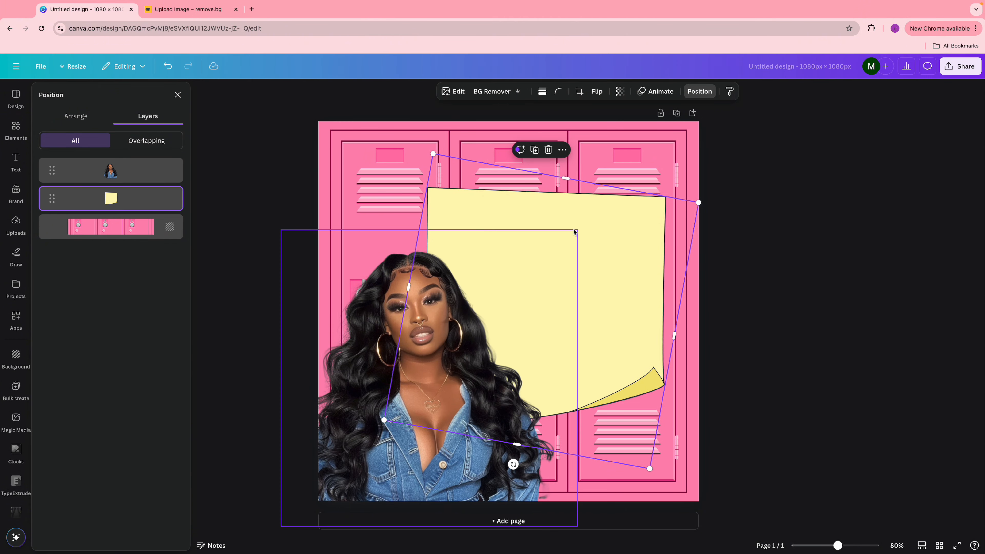
drag(651, 470, 587, 378)
drag(573, 272, 612, 325)
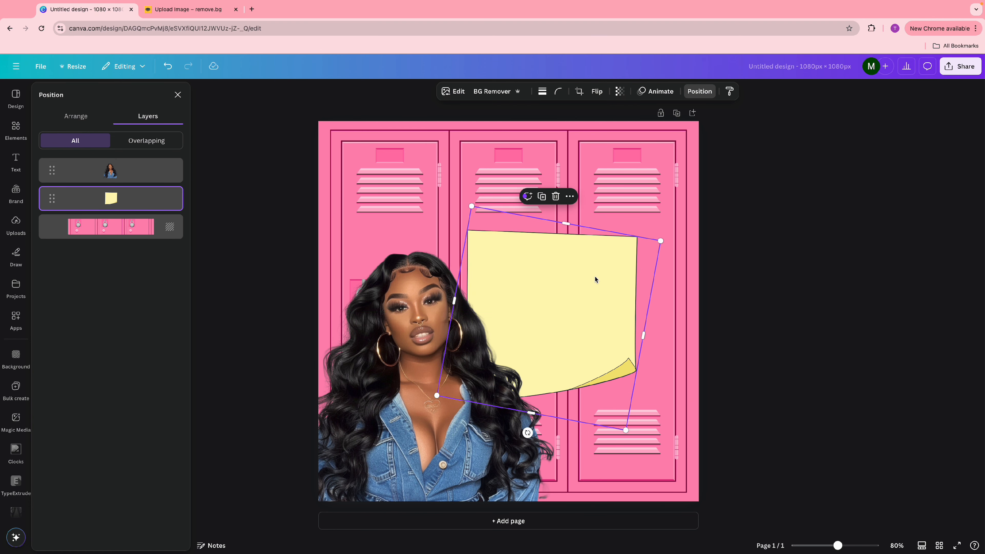
- Add a 'clear tape' graphic and shrink it across the sticky note's top edge
click(729, 264)
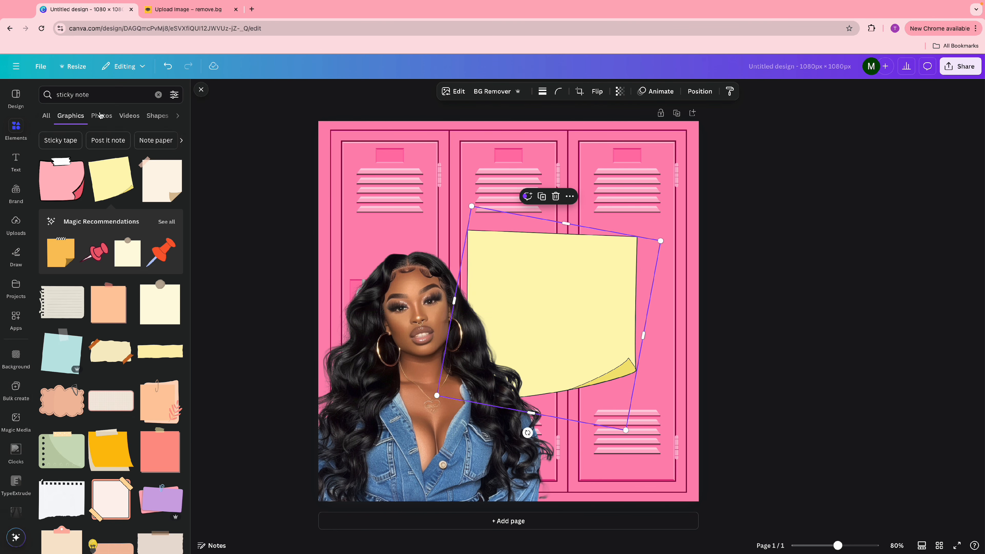
click(158, 95)
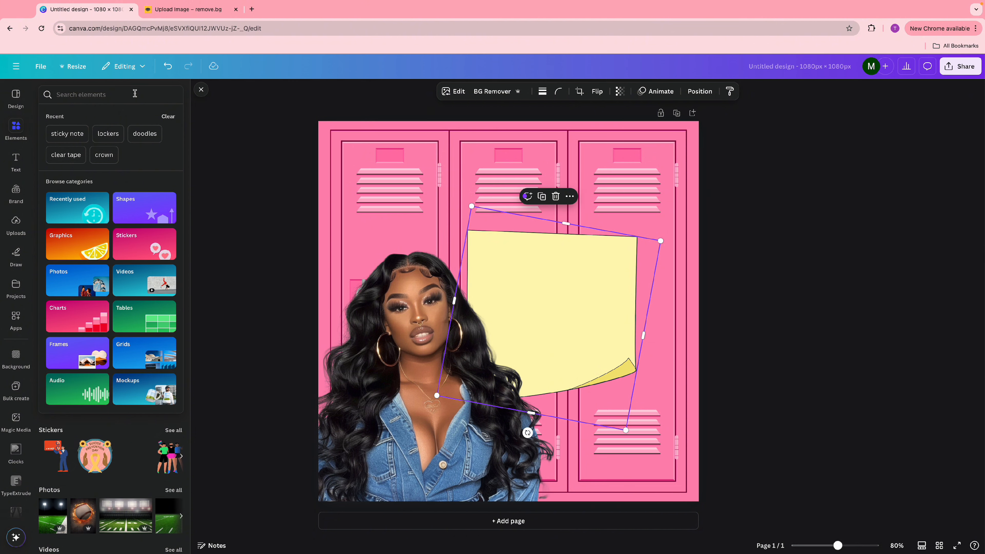
text(clear )
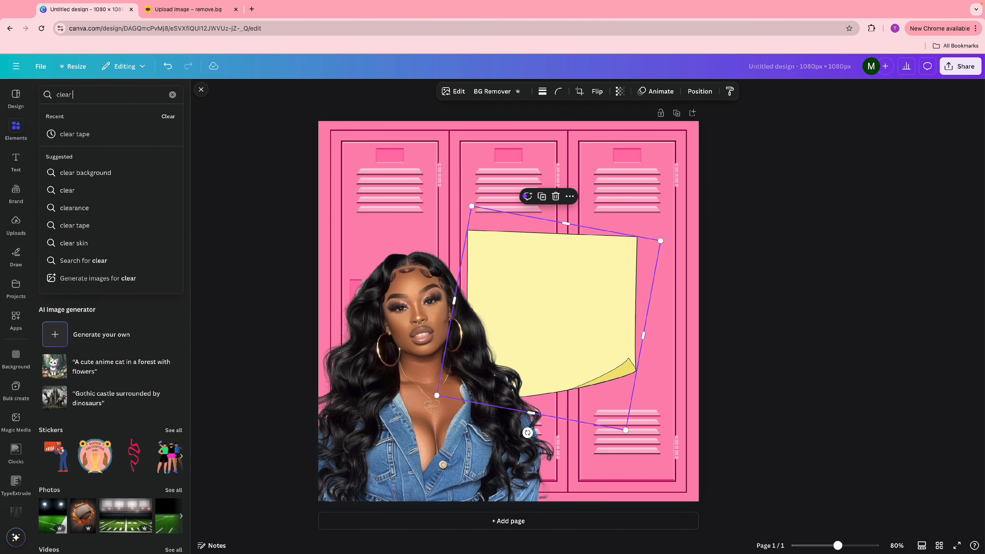
text(tape)
key(Return)
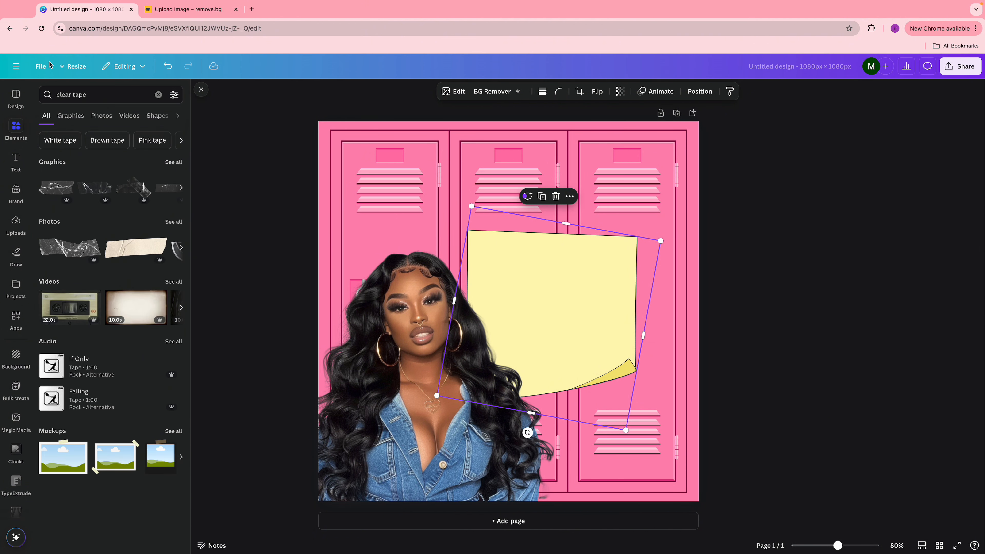
click(59, 191)
drag(655, 374, 567, 235)
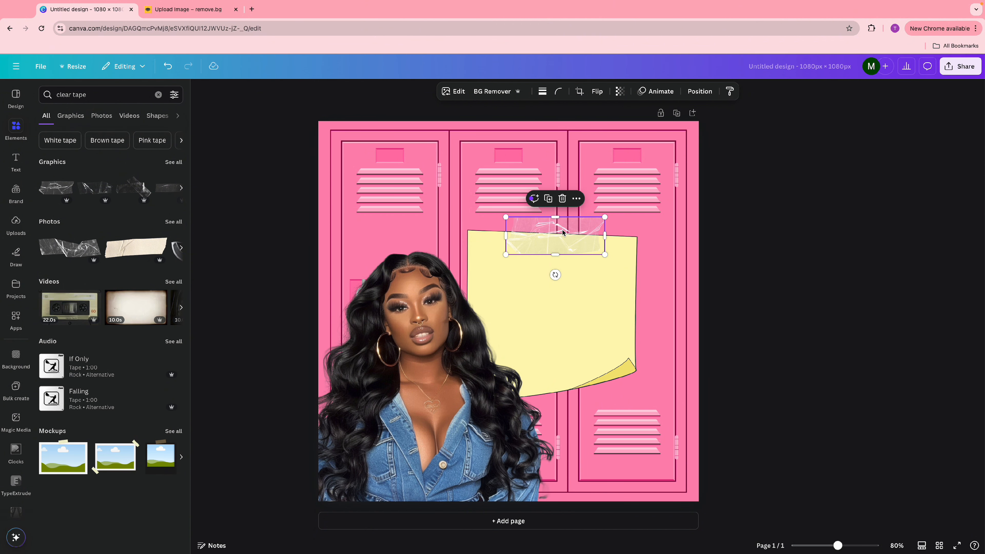
click(795, 345)
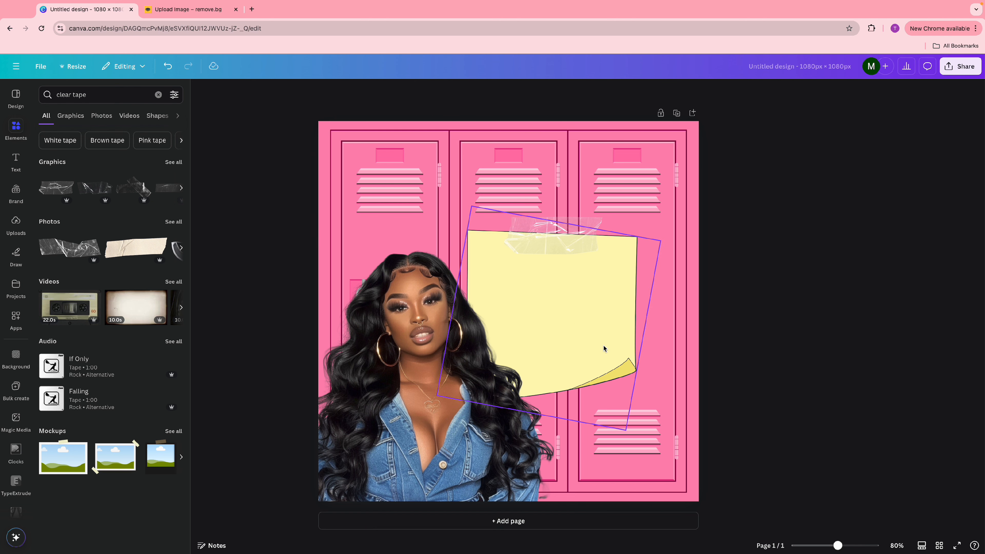
click(590, 329)
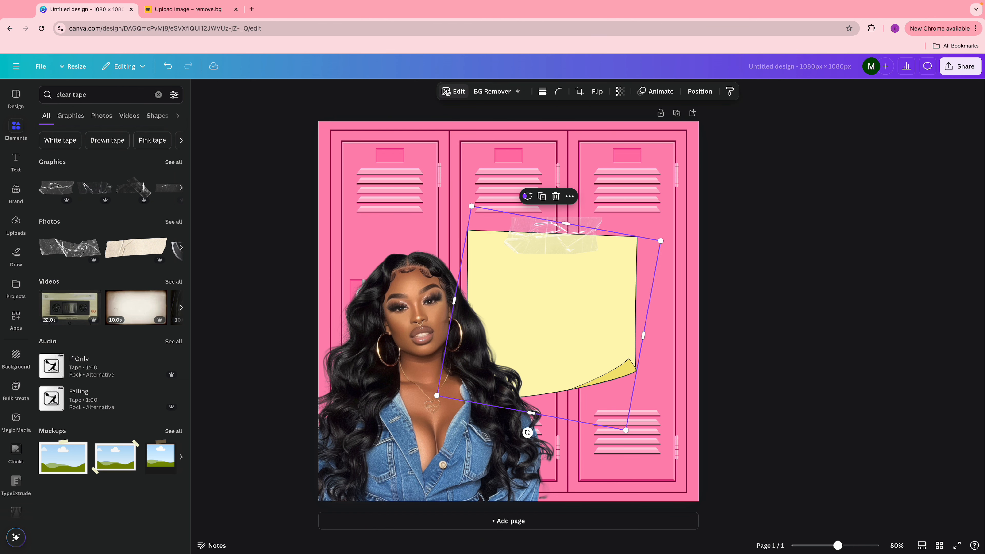
- Change the note's yellow to near-white pink with hue -56 and brightness 49
click(453, 91)
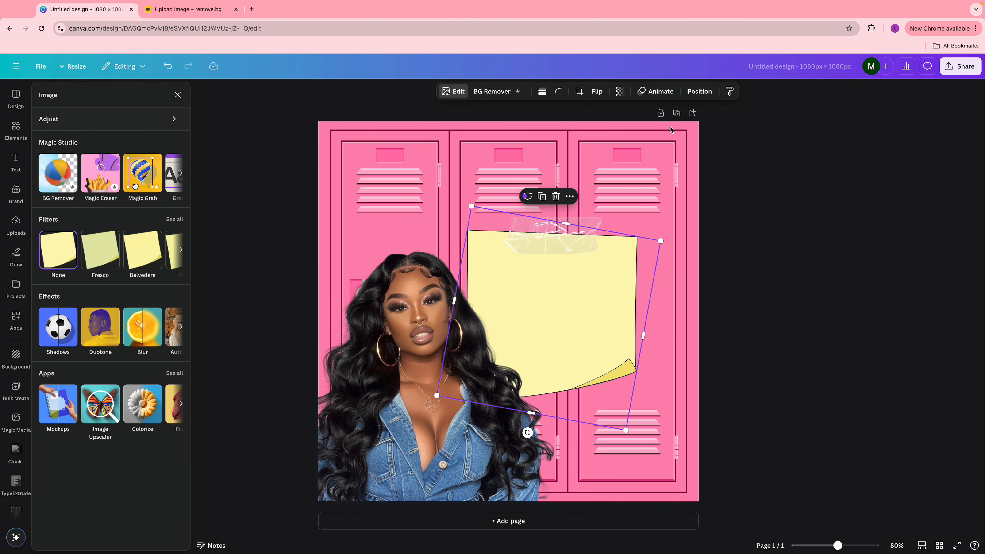
click(163, 120)
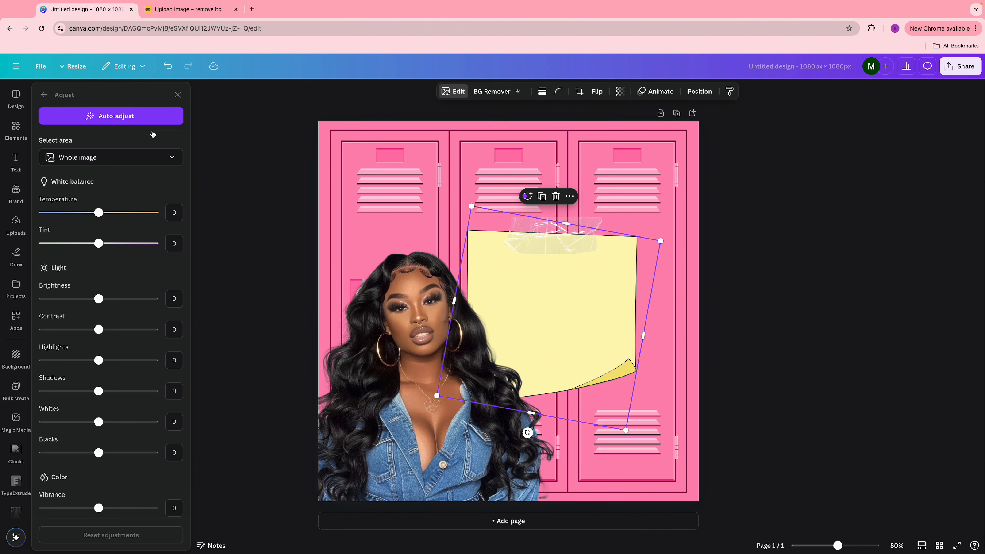
scroll(117, 292, down, 5)
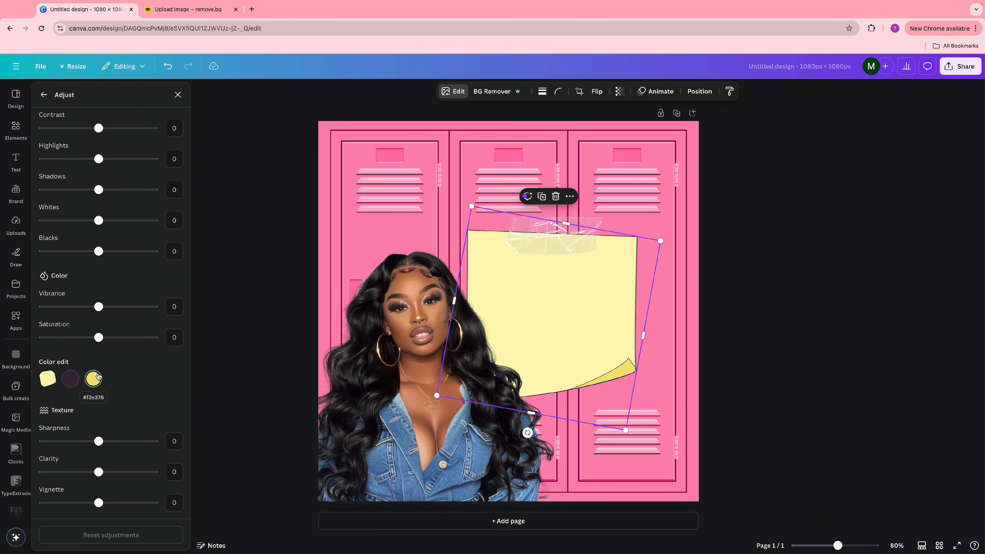
click(94, 380)
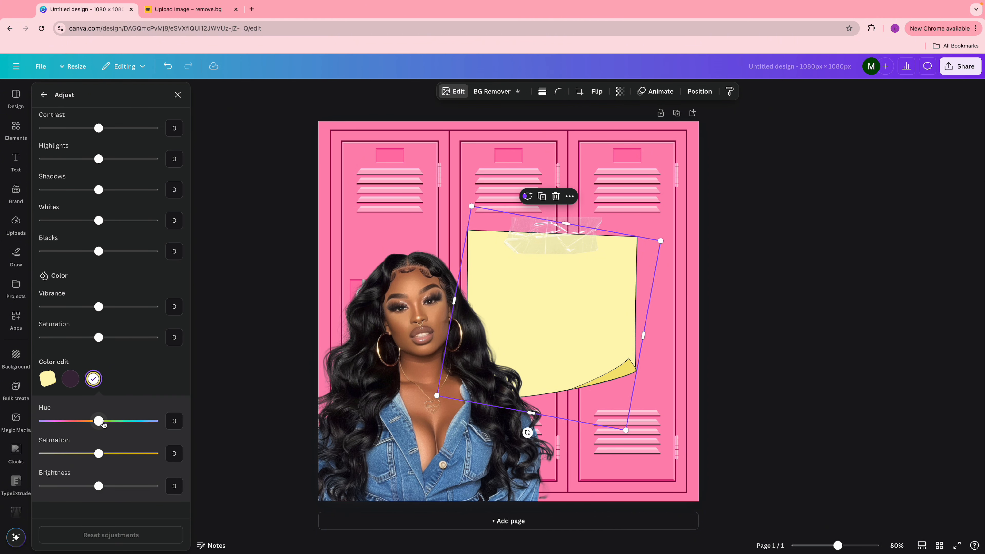
drag(98, 421, 68, 427)
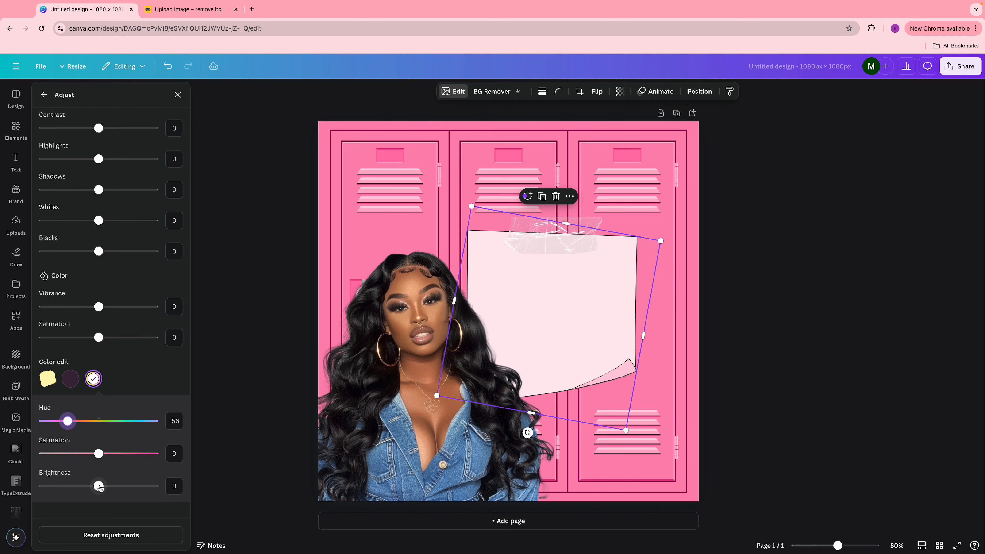
drag(99, 487, 126, 488)
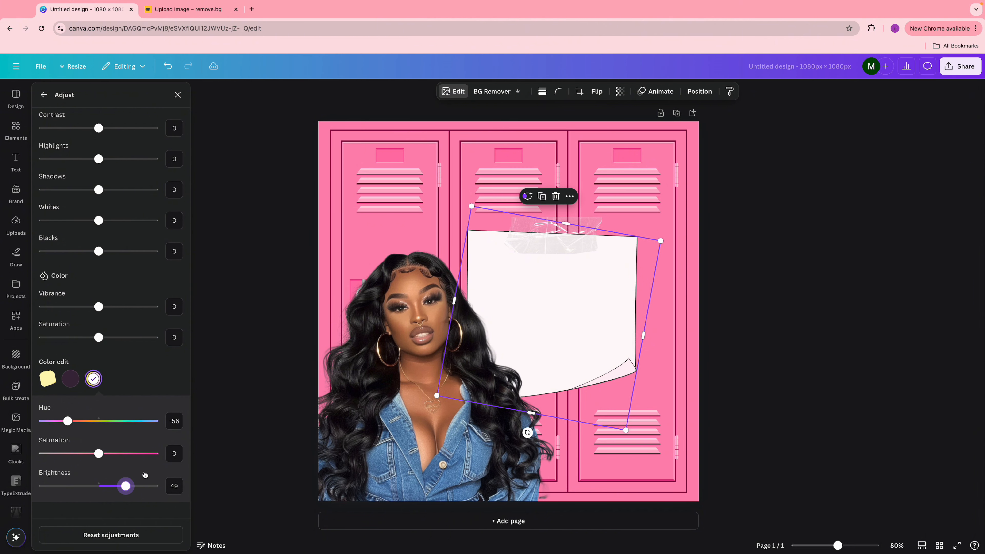
click(782, 351)
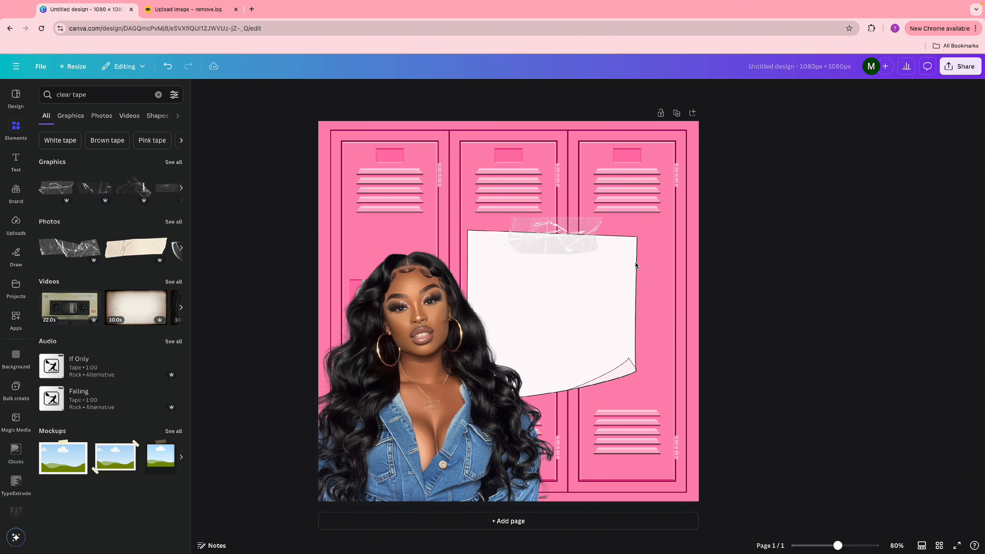
- Select the tape and note together, move them slightly right and enlarge them
click(539, 232)
shift+click(588, 278)
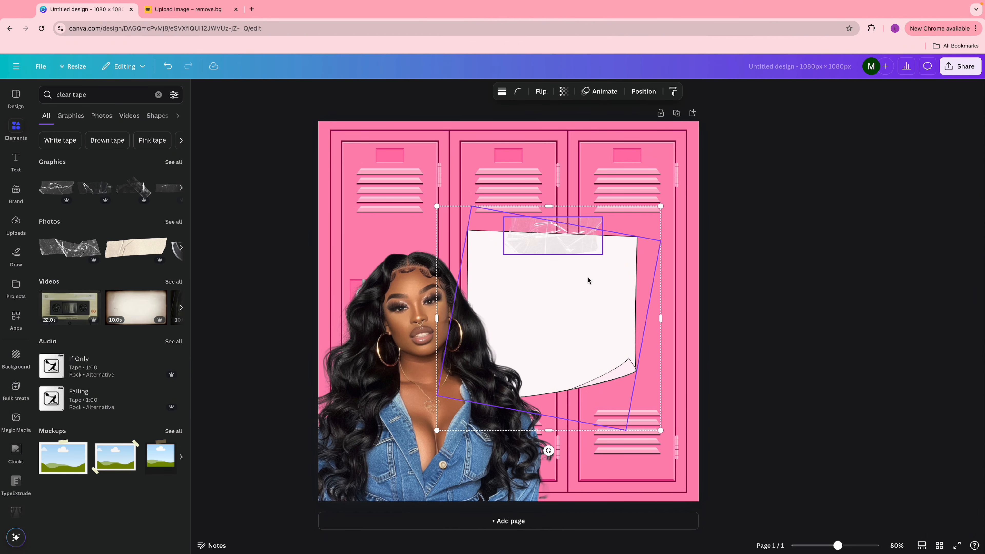
drag(588, 280, 596, 278)
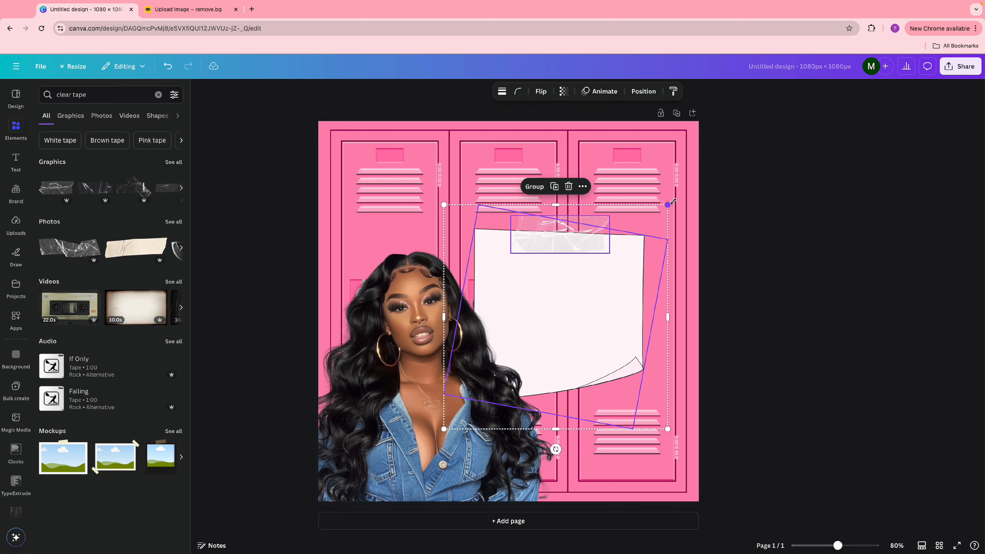
drag(674, 201, 689, 186)
drag(629, 256, 629, 269)
click(703, 262)
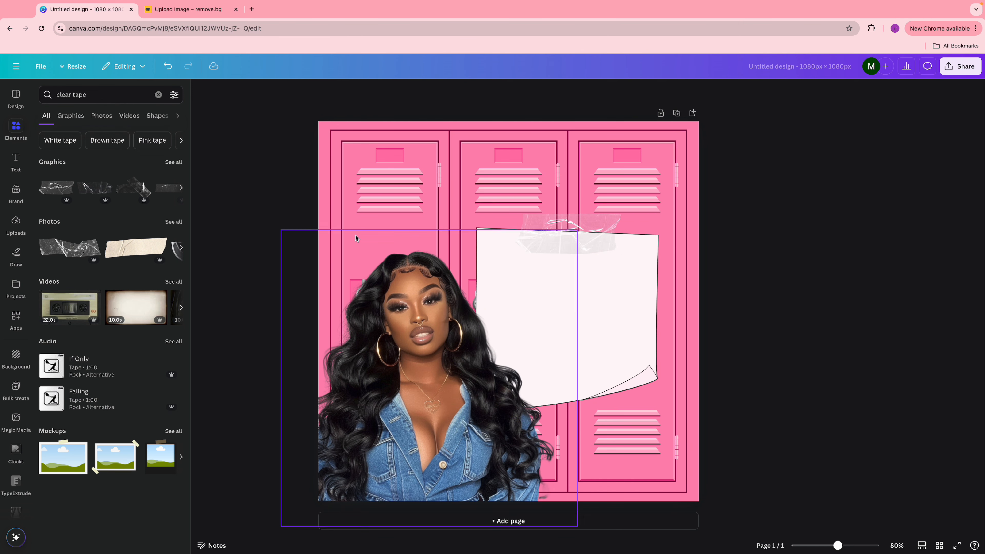
click(15, 160)
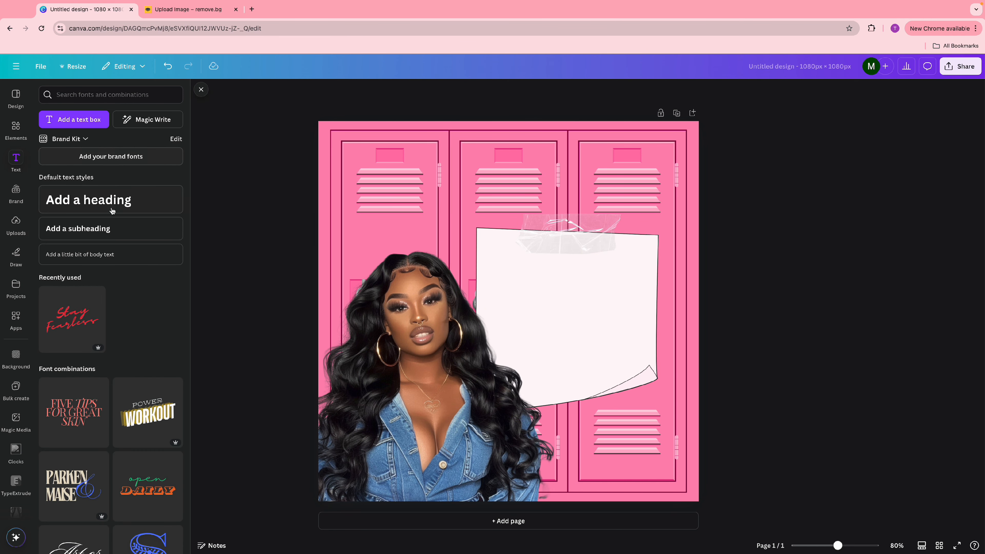
- Add a 'VOTE FOR' heading in Playpen Sans and move it to the note's top
click(127, 200)
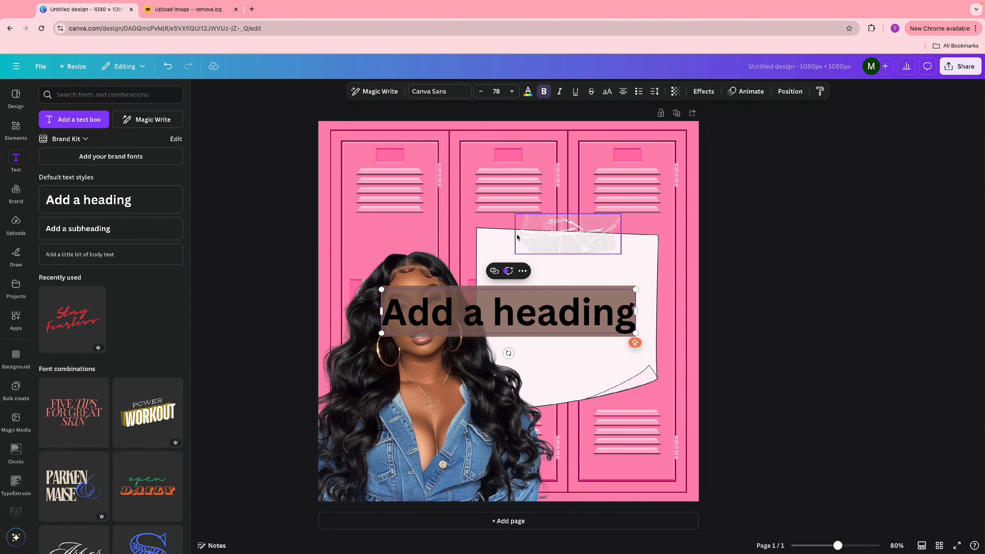
text(VOTE FOR)
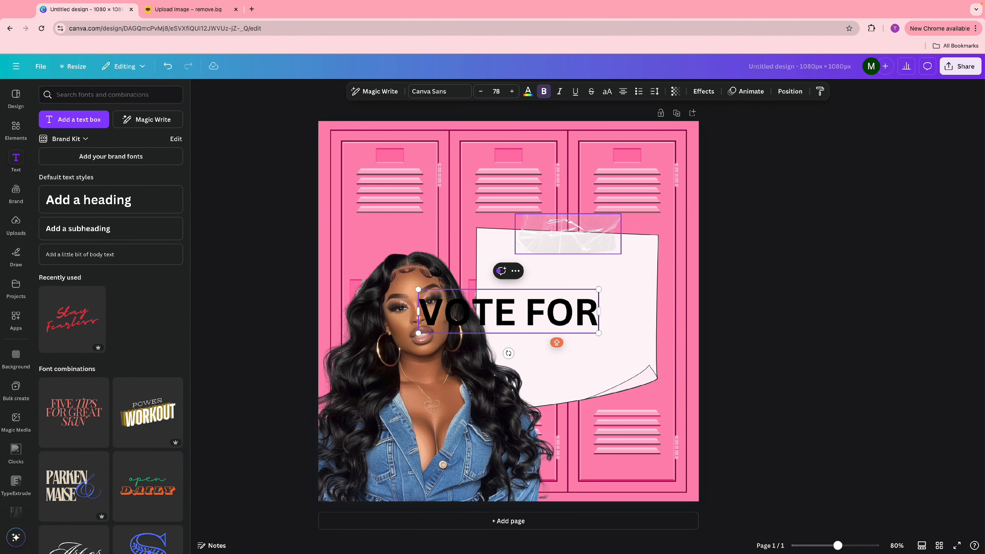
key(Escape)
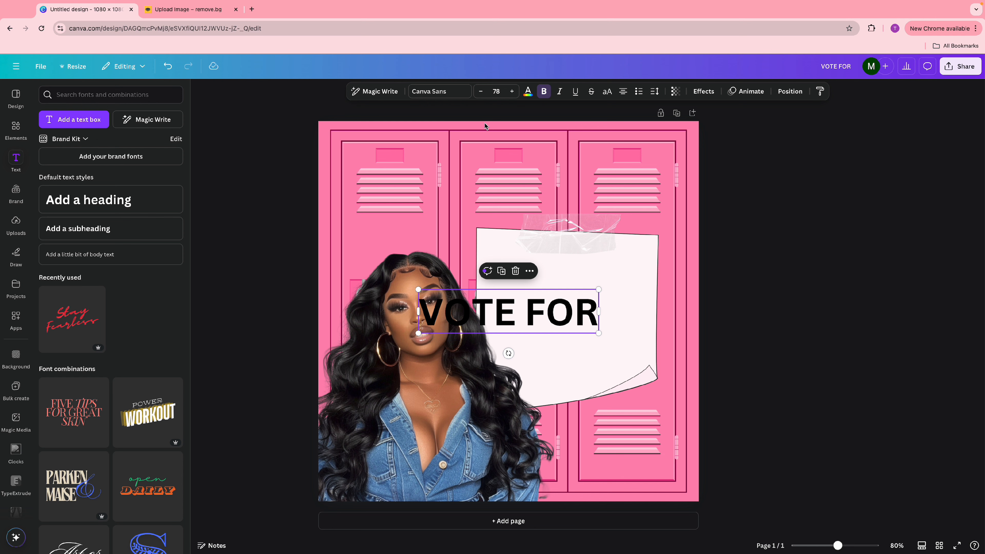
click(449, 96)
text(playpens)
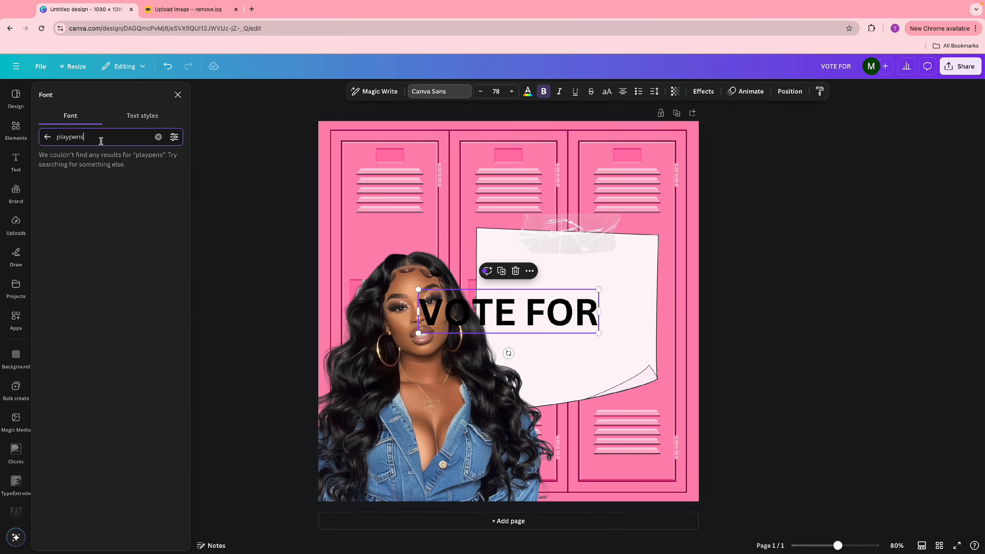
key(BackSpace)
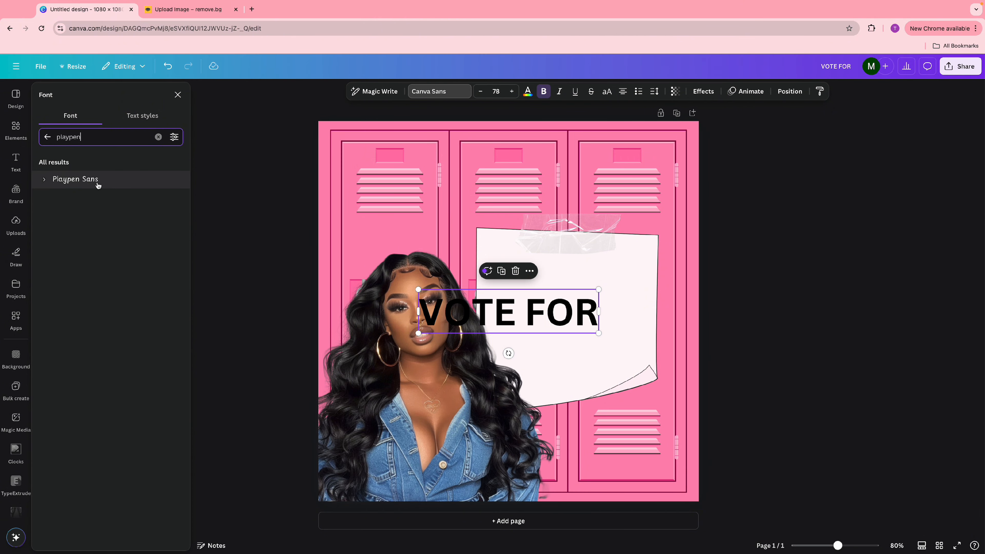
click(98, 186)
drag(603, 324, 605, 277)
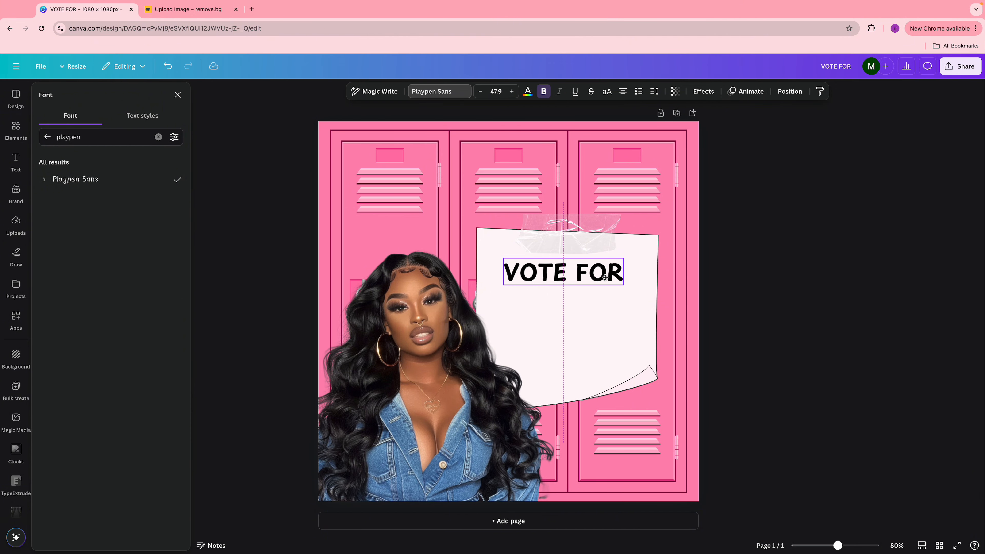
- Centre the VOTE FOR heading, duplicate it and retype the copy as the candidate's full name
drag(606, 277, 586, 310)
click(563, 242)
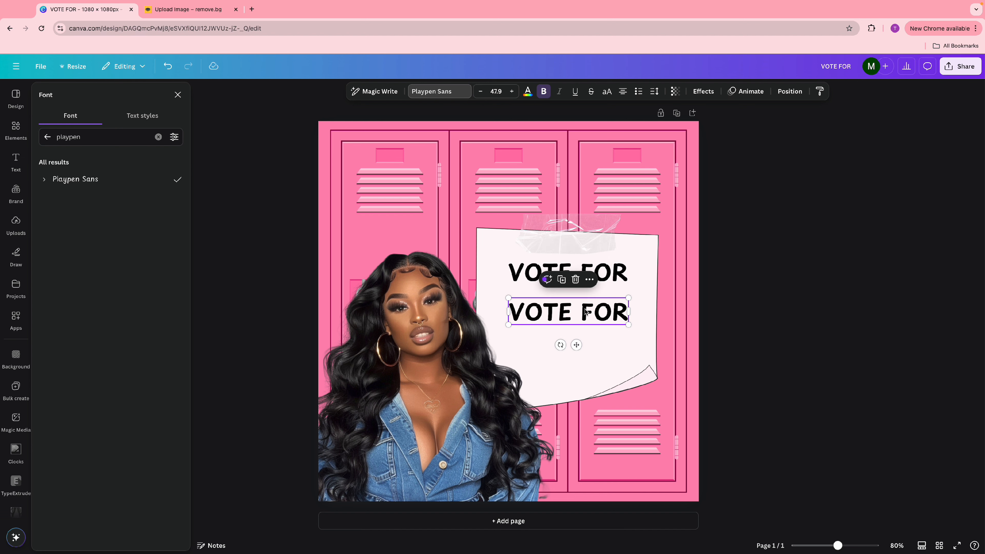
double_click(586, 309)
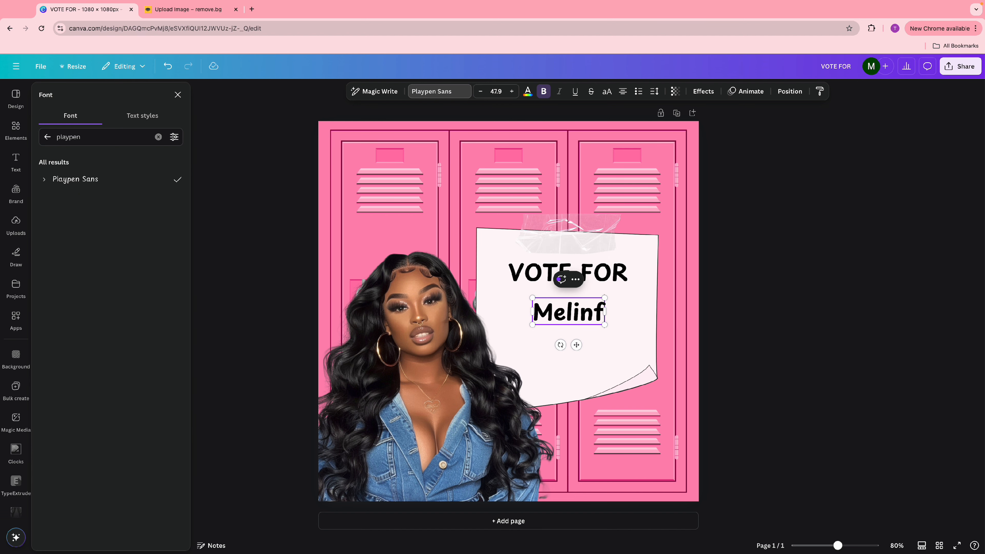
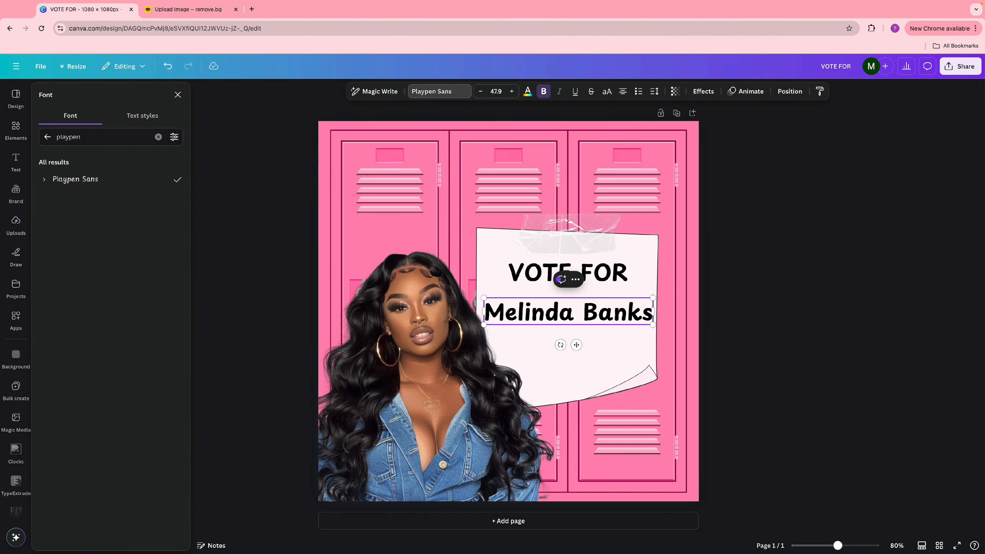
- Reselect the name text box and show its text colour choices
click(882, 343)
click(624, 317)
click(713, 312)
click(589, 313)
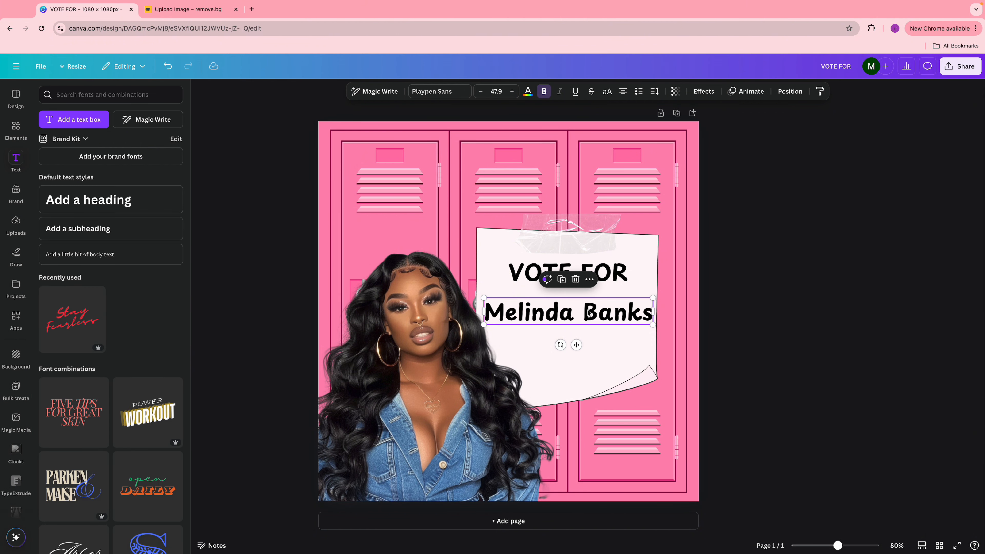
click(528, 92)
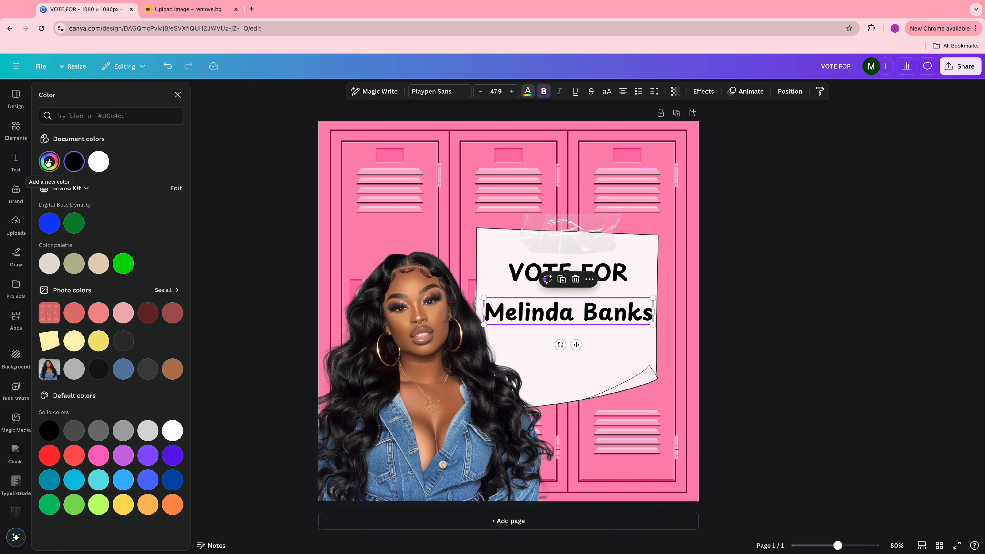
- Colour the name text with the lockers' pink, sampled with the eyedropper
click(802, 308)
click(582, 312)
click(792, 317)
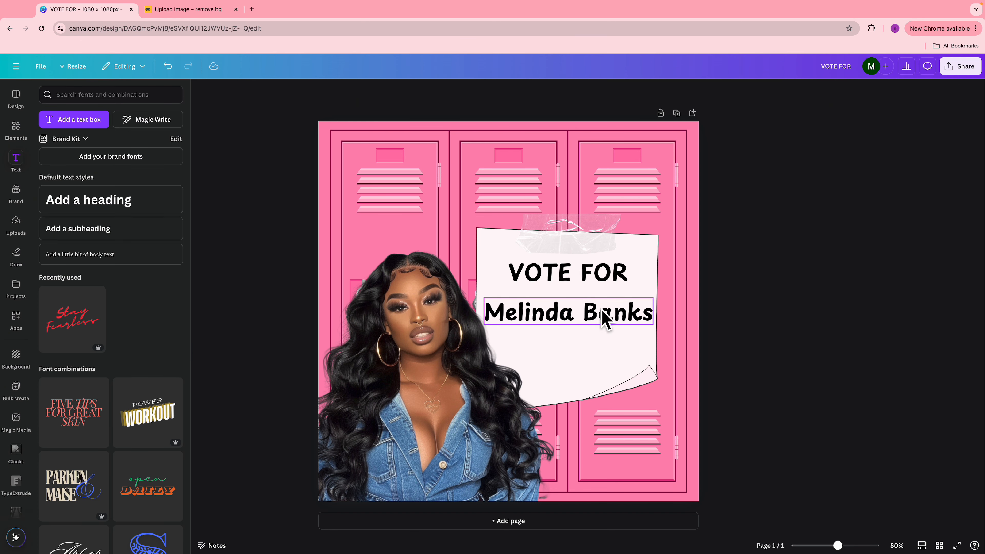
click(589, 312)
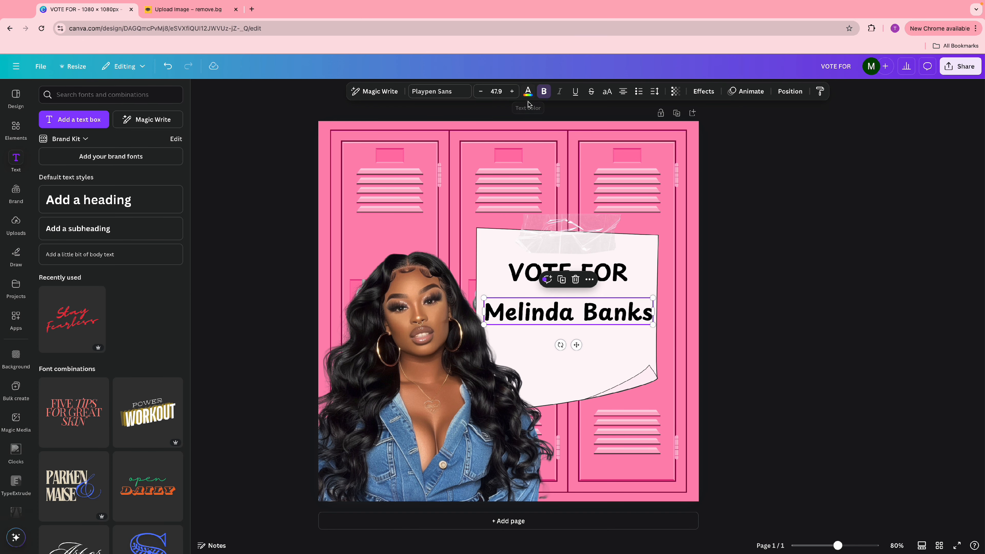
click(528, 92)
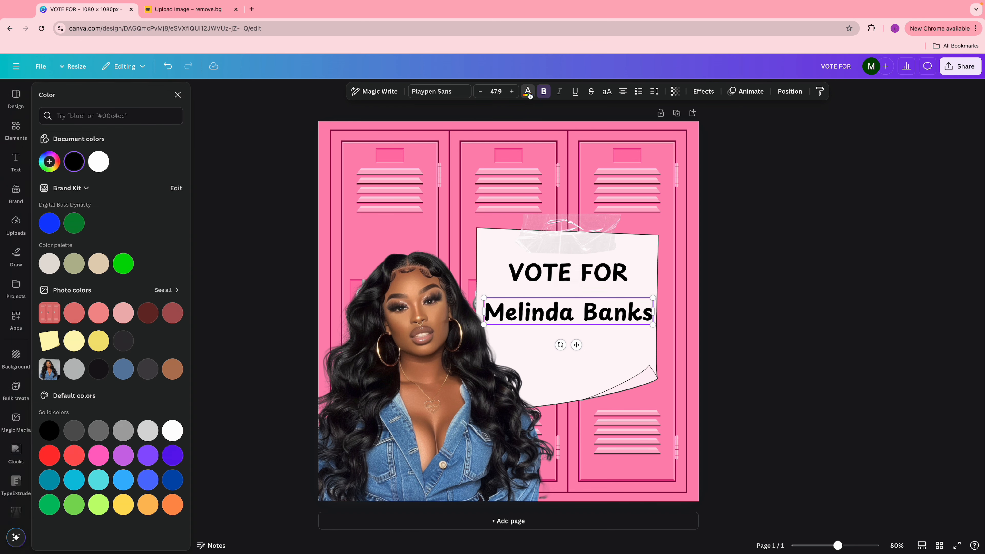
click(50, 162)
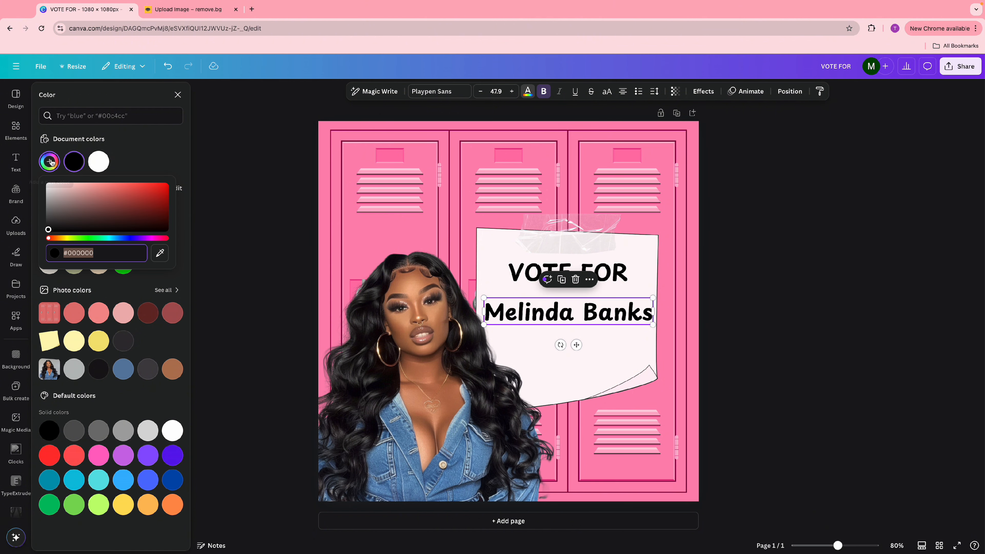
click(160, 254)
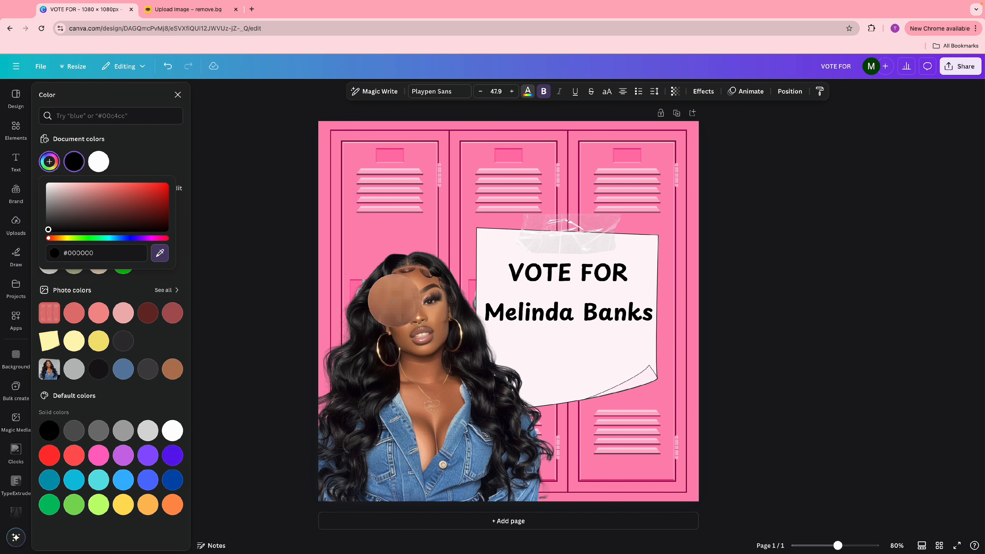
click(393, 235)
click(690, 313)
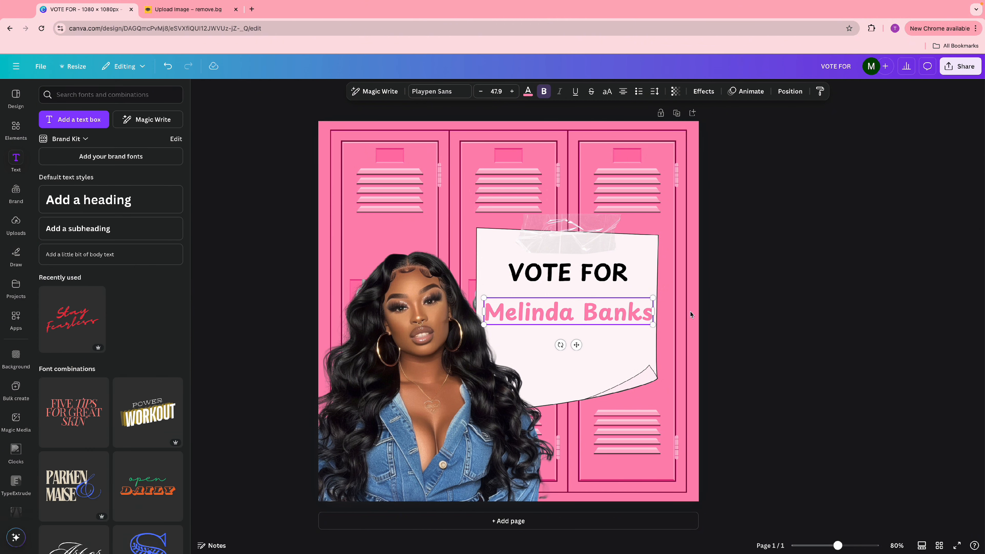
- Make the name uppercase, shrink it to about 39.1 and centre it on the note
drag(654, 324, 596, 311)
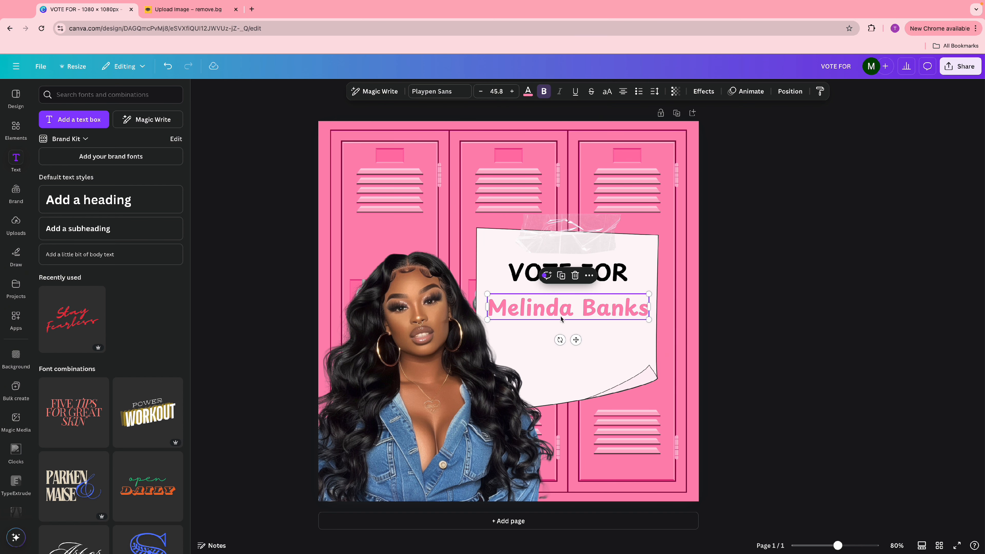
click(737, 327)
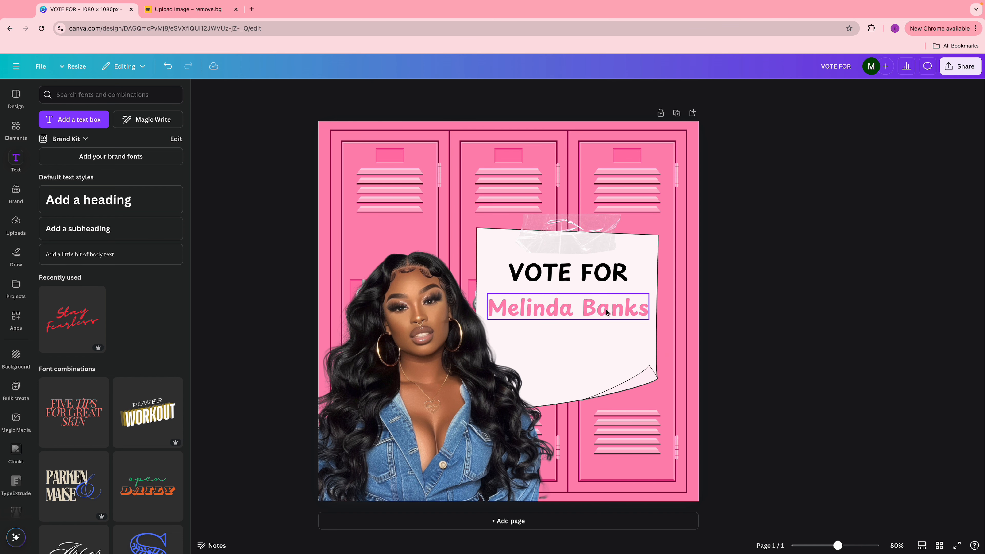
click(606, 310)
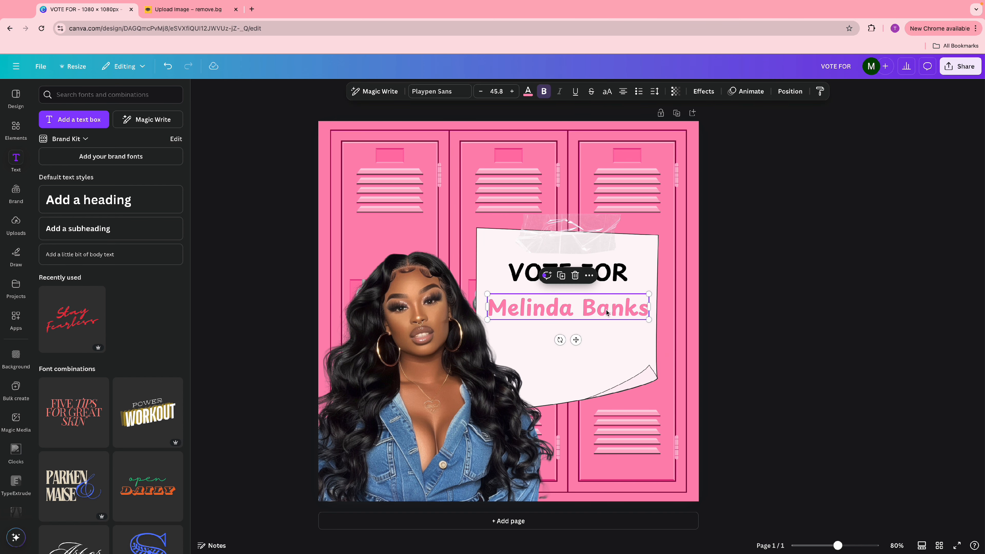
click(608, 93)
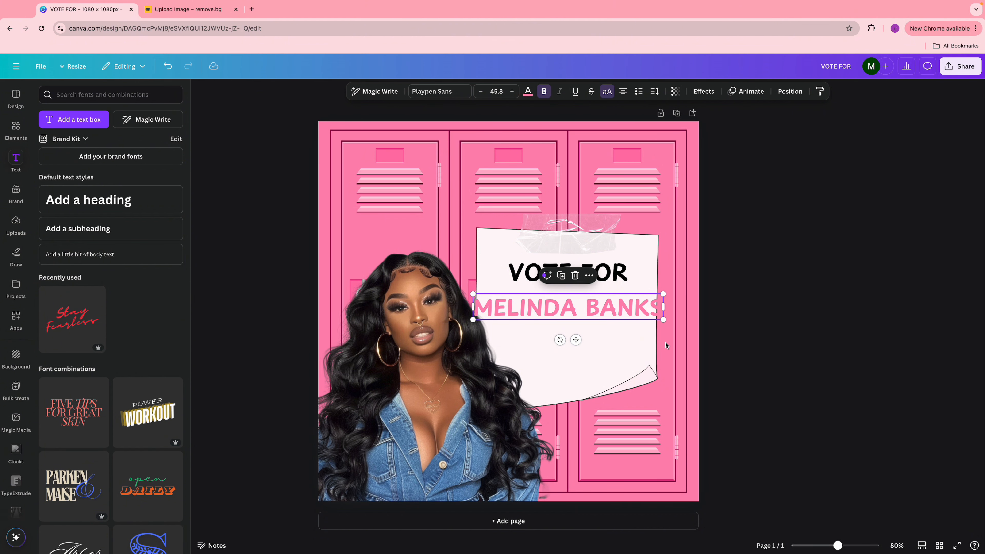
drag(663, 319, 639, 317)
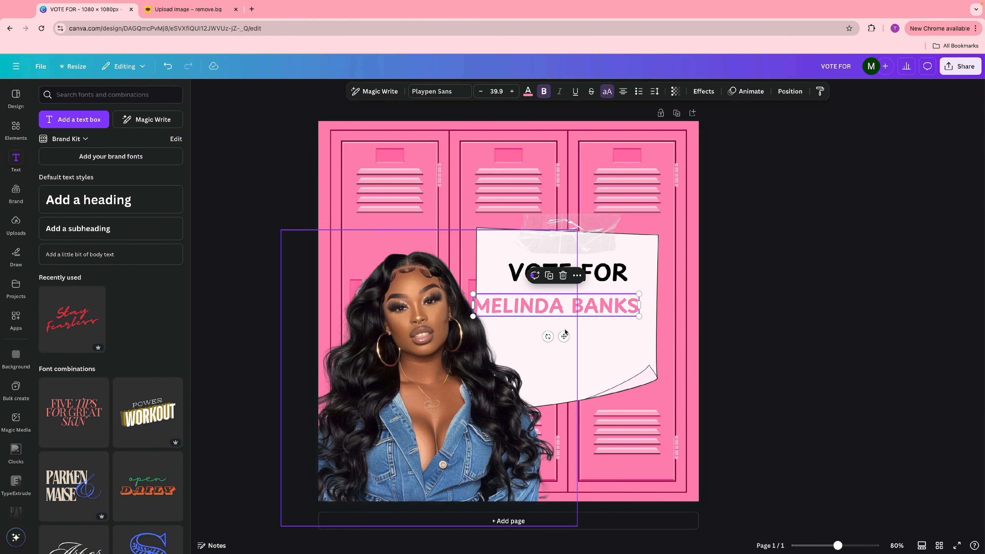
drag(565, 332, 571, 337)
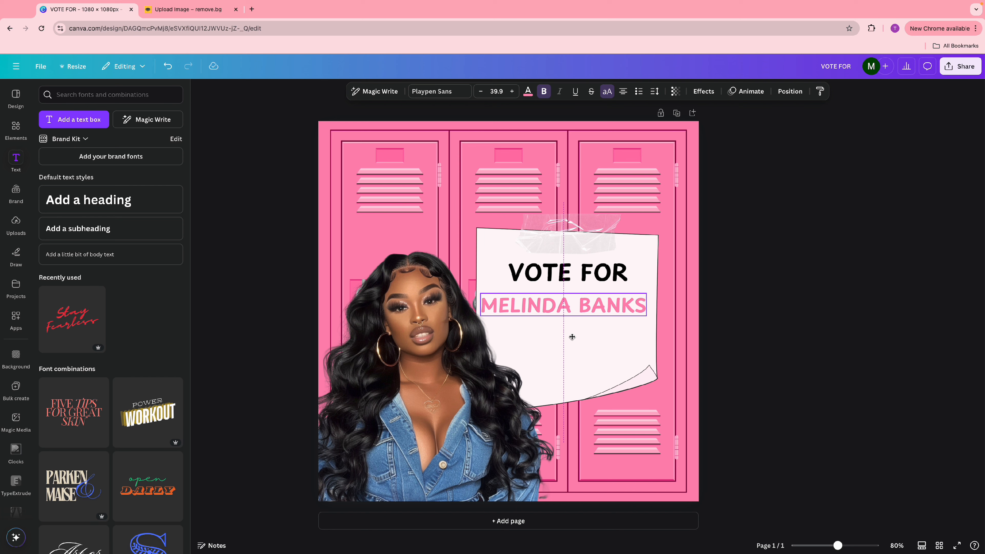
drag(647, 316, 644, 315)
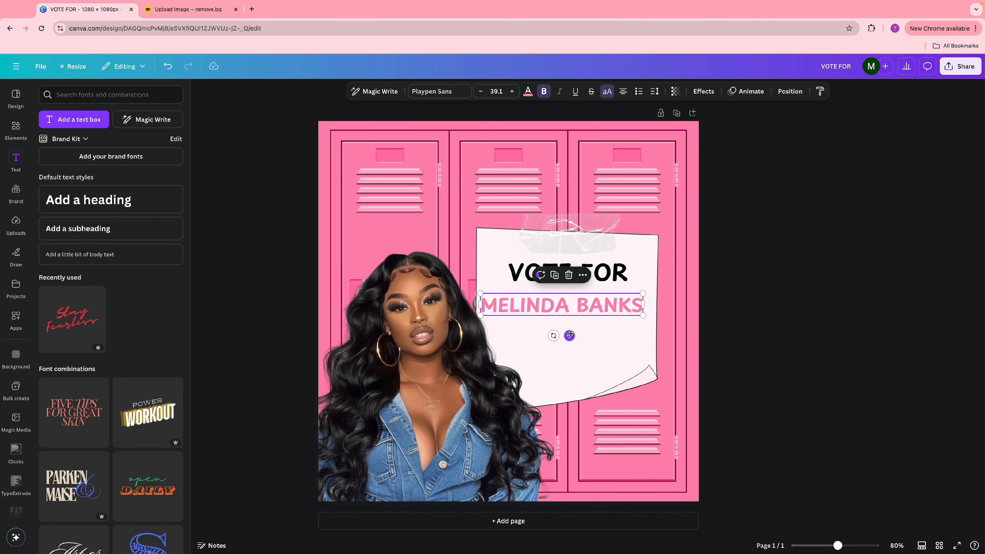
drag(571, 334, 572, 330)
- Duplicate VOTE FOR below the name and retype it as HOMECOMING / QUEEN on two lines
click(784, 328)
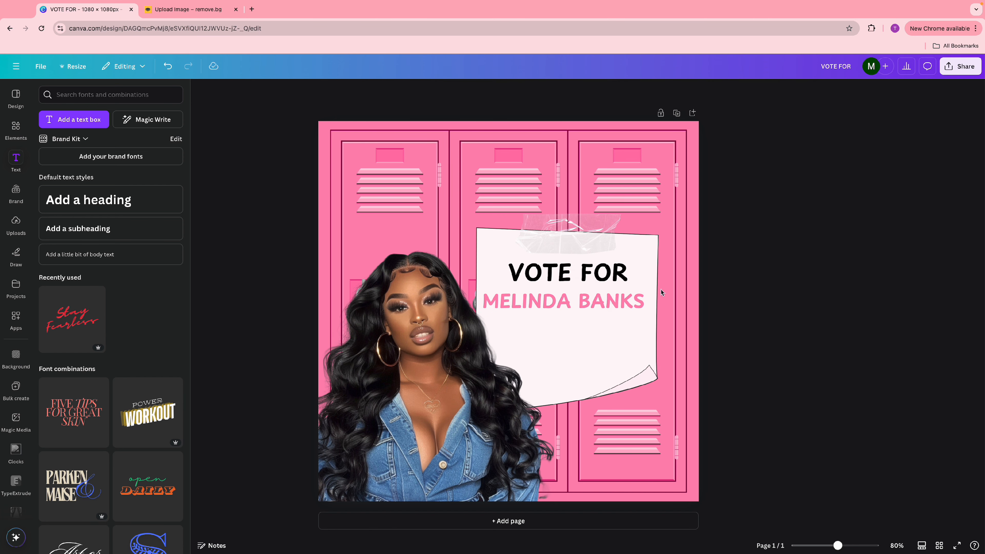
click(594, 271)
click(565, 241)
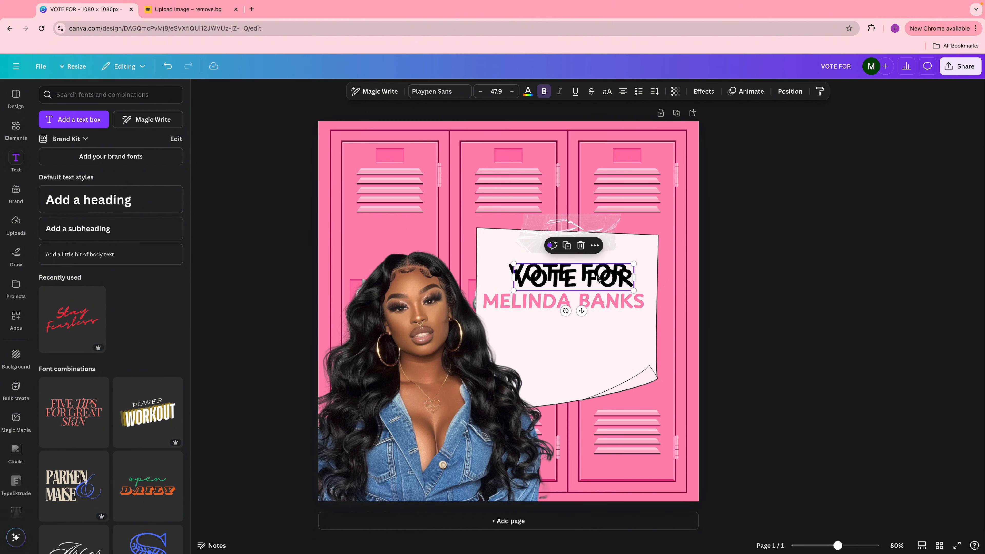
drag(582, 279, 582, 345)
double_click(582, 345)
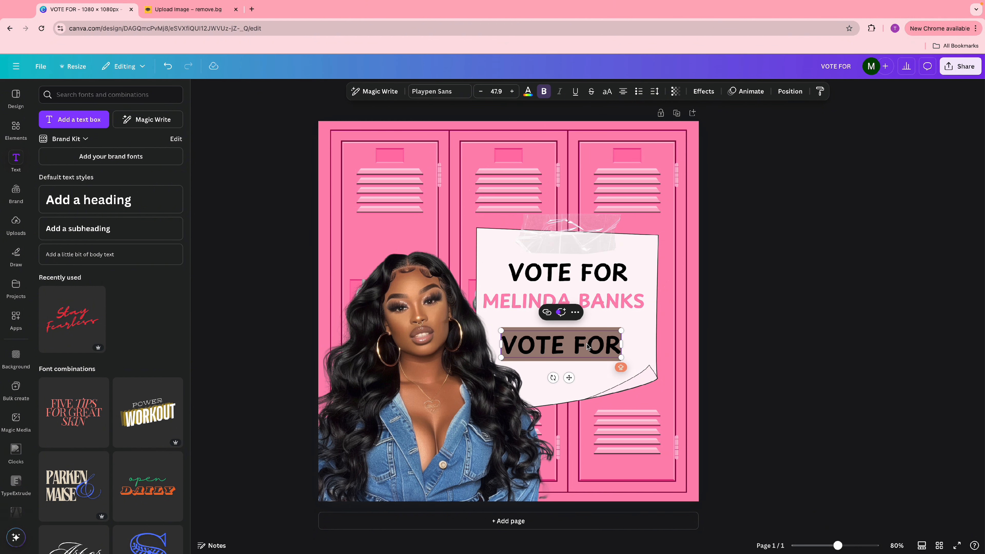
text(HOMECOMING)
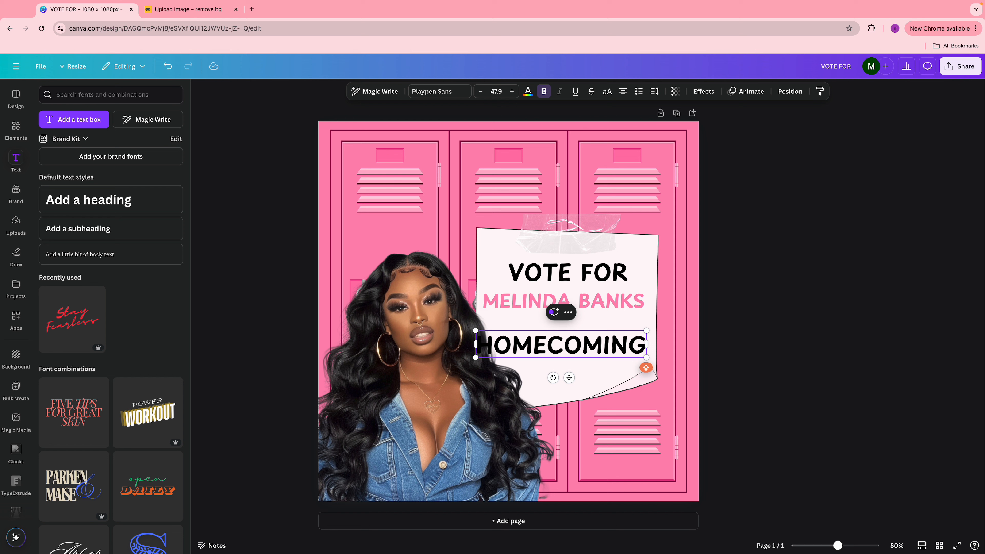
key(Return)
text(Q)
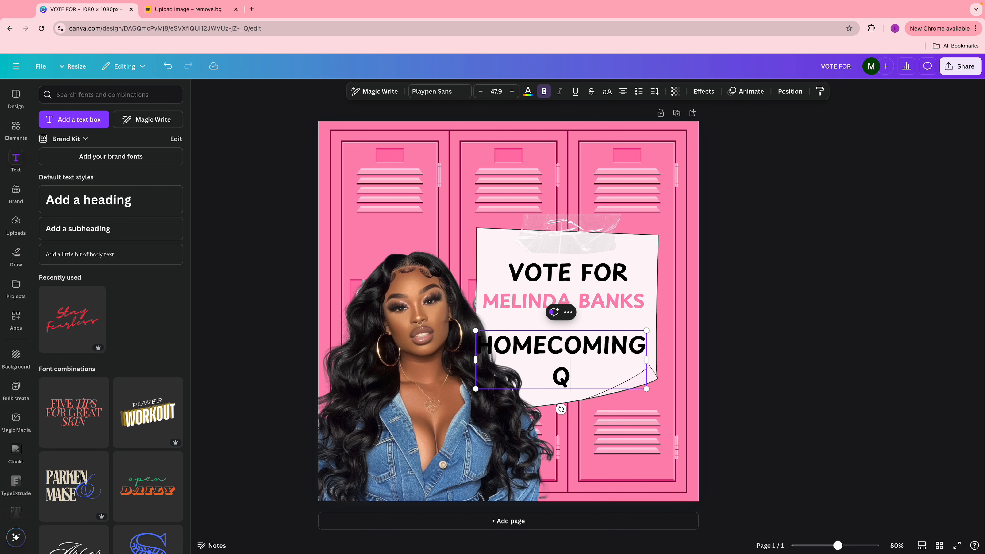
text(UEEN)
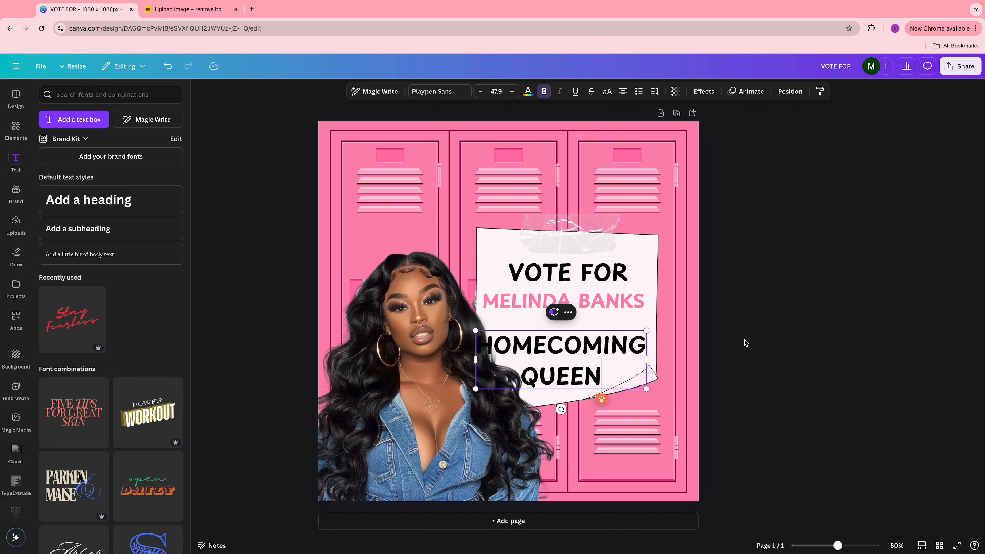
click(746, 343)
- Tighten HOMECOMING QUEEN's line spacing to 1.03 and shrink it to fit the note
drag(573, 353, 580, 344)
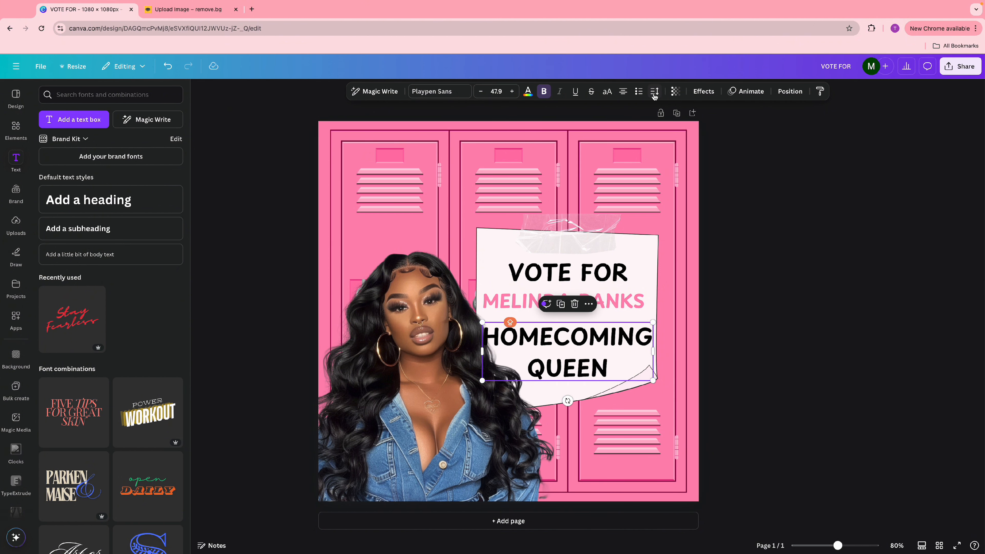
click(655, 94)
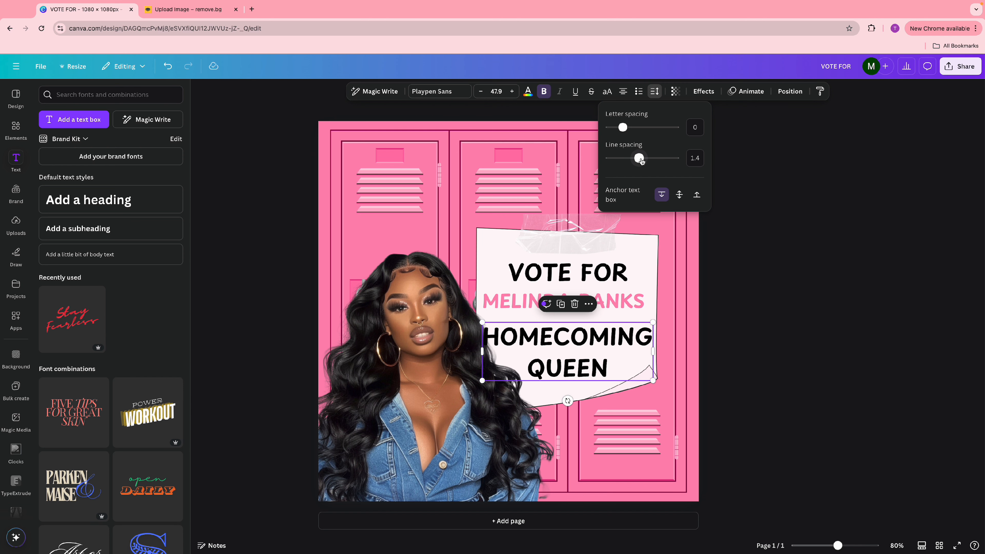
drag(641, 161, 627, 162)
drag(654, 371, 591, 358)
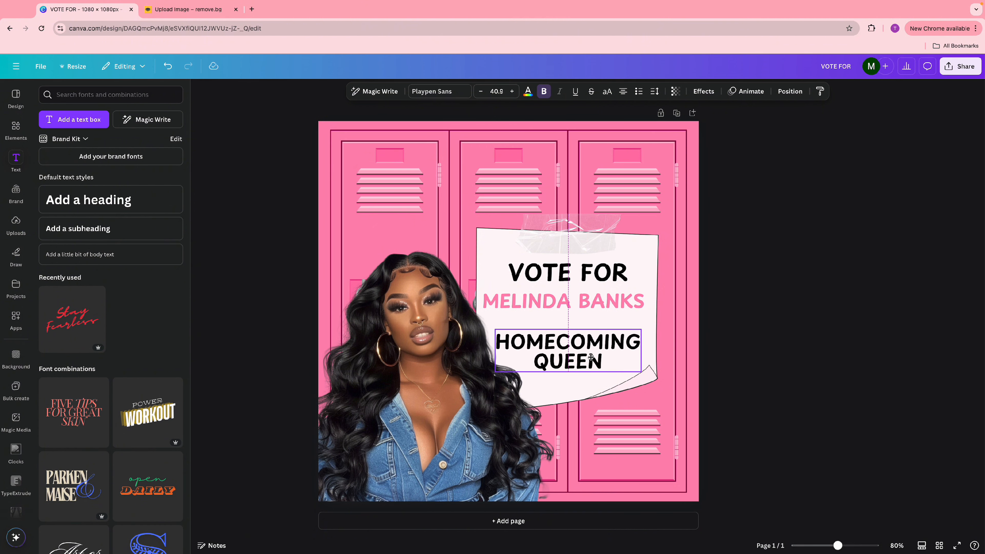
- Reposition VOTE FOR and the name so the three lines stack neatly
click(599, 301)
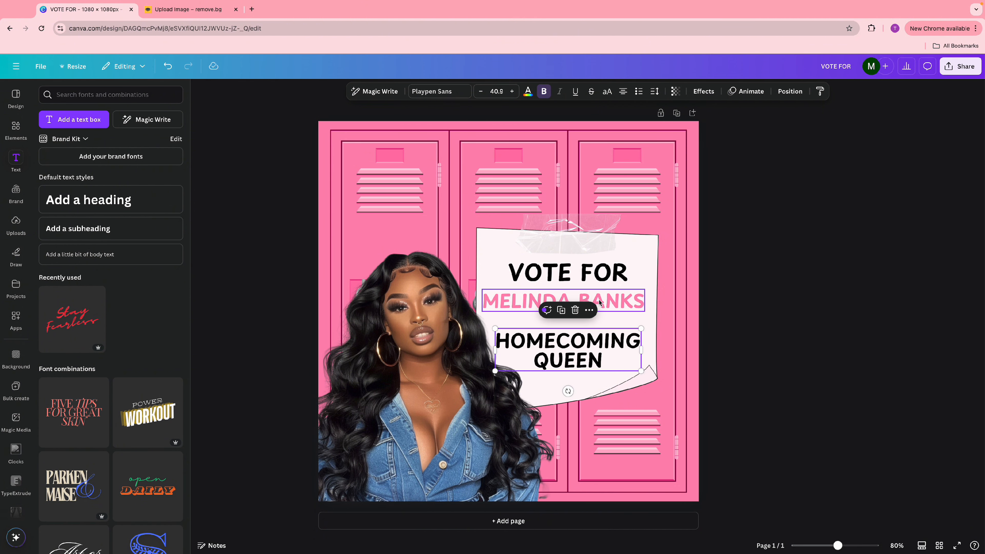
drag(599, 301, 600, 310)
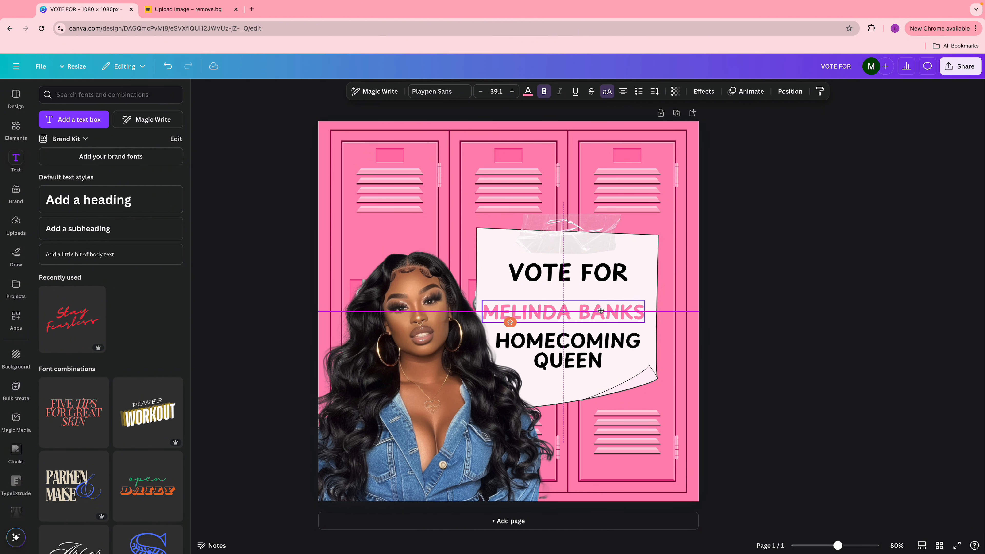
click(599, 270)
drag(599, 270, 605, 302)
click(605, 307)
drag(603, 337, 603, 331)
click(763, 321)
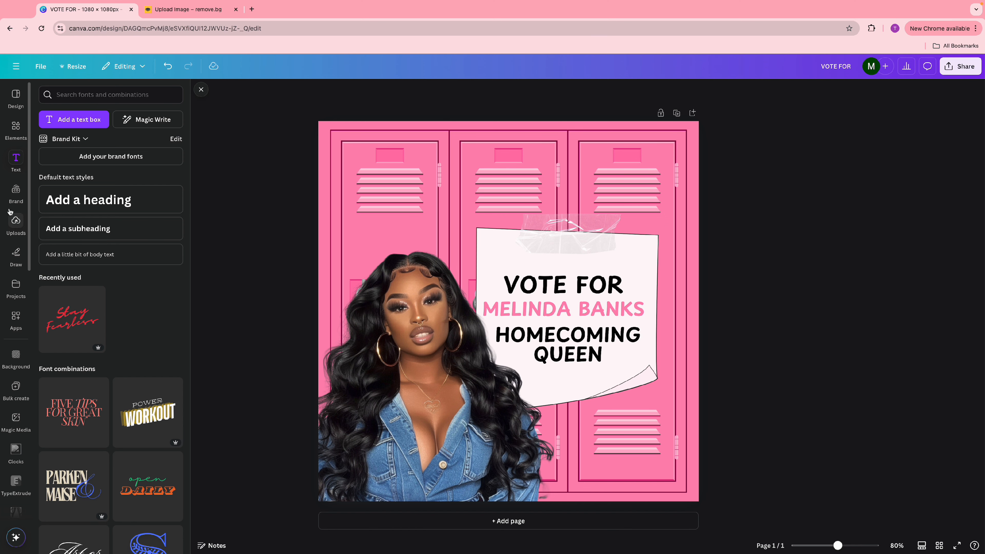
- Search Elements for 'doodles' and place a small black star doodle on the left locker
click(14, 137)
click(53, 90)
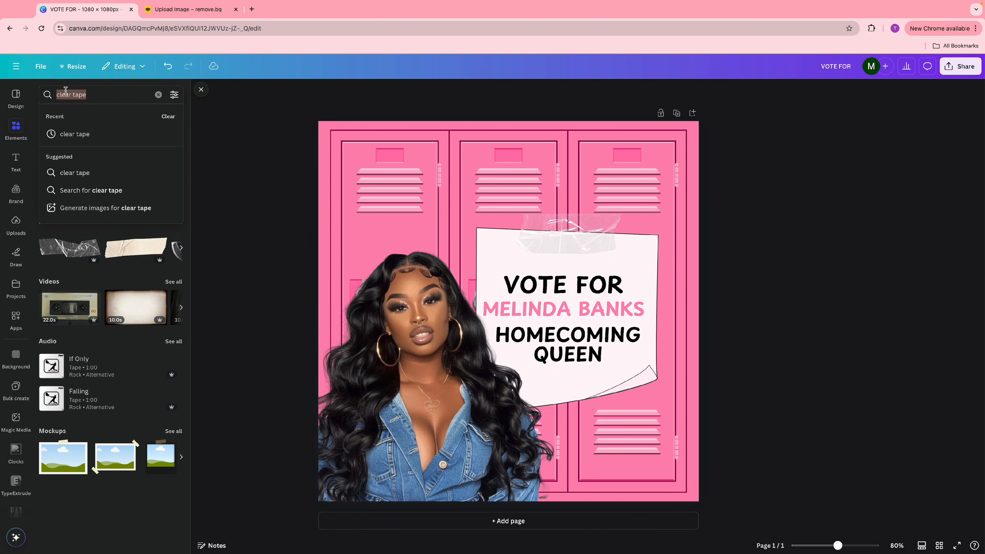
text(doodles)
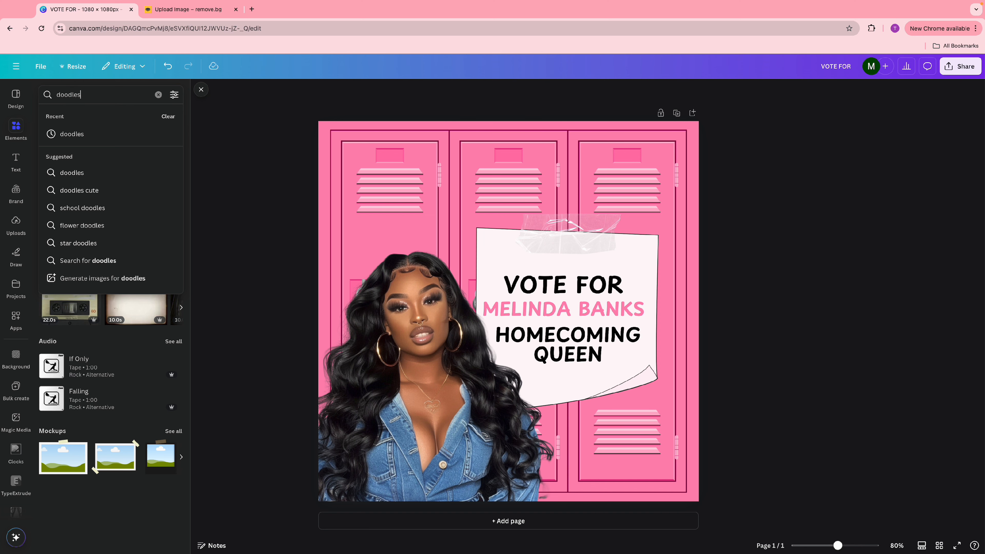
key(Return)
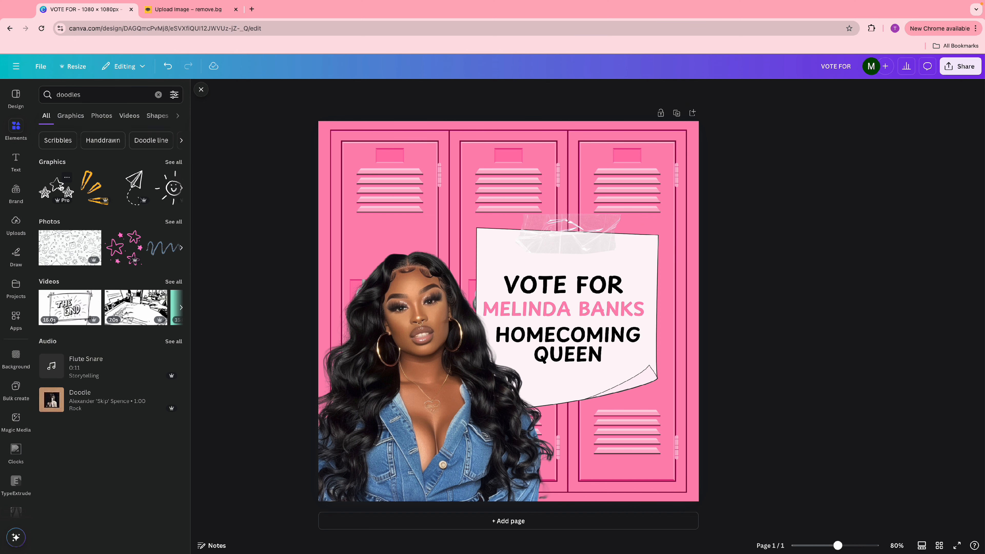
click(62, 187)
mouse_move(585, 356)
mouse_down()
mouse_move(487, 296)
mouse_move(464, 315)
mouse_move(383, 223)
mouse_move(390, 235)
mouse_up()
- Make the star white, tilt it, and place a smaller copy at the note's lower right
click(504, 91)
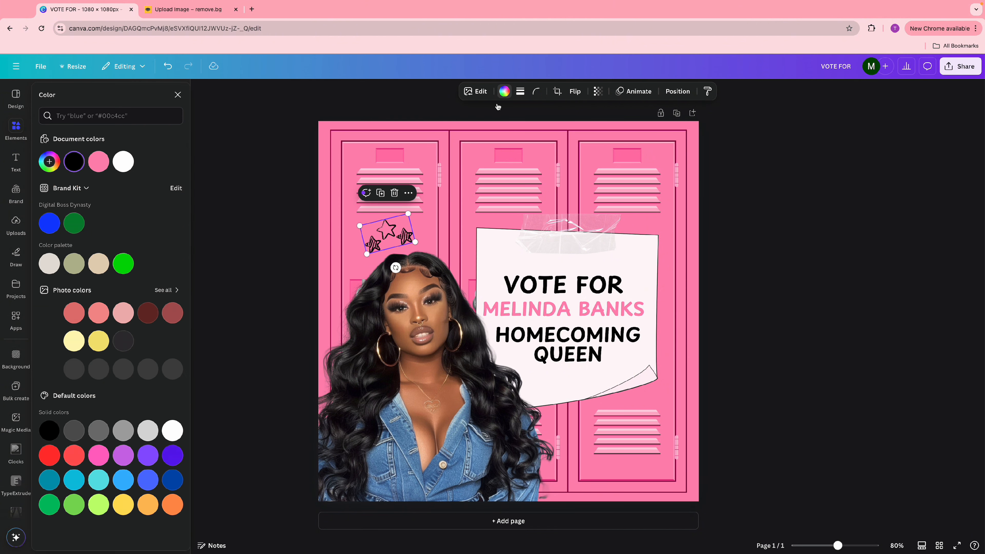
click(123, 161)
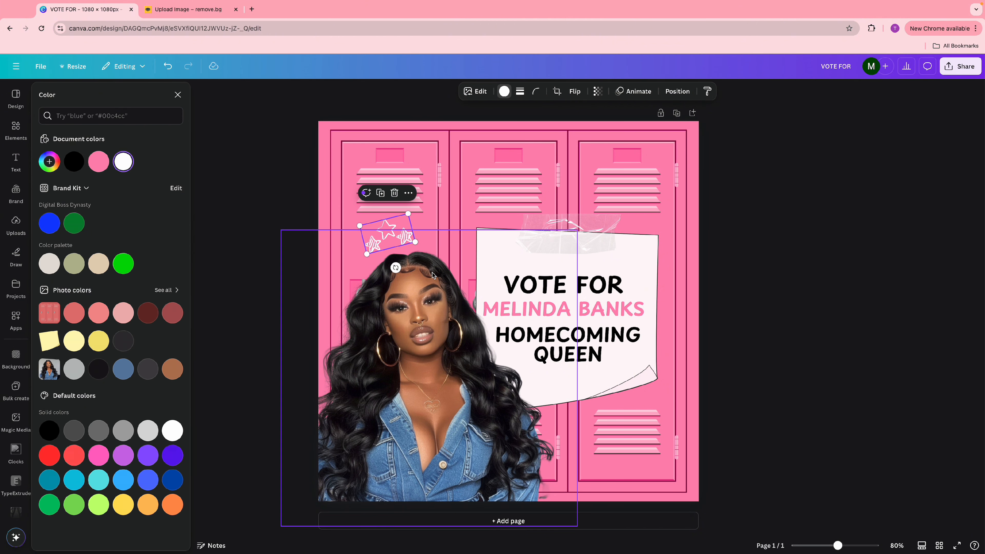
drag(395, 268, 397, 267)
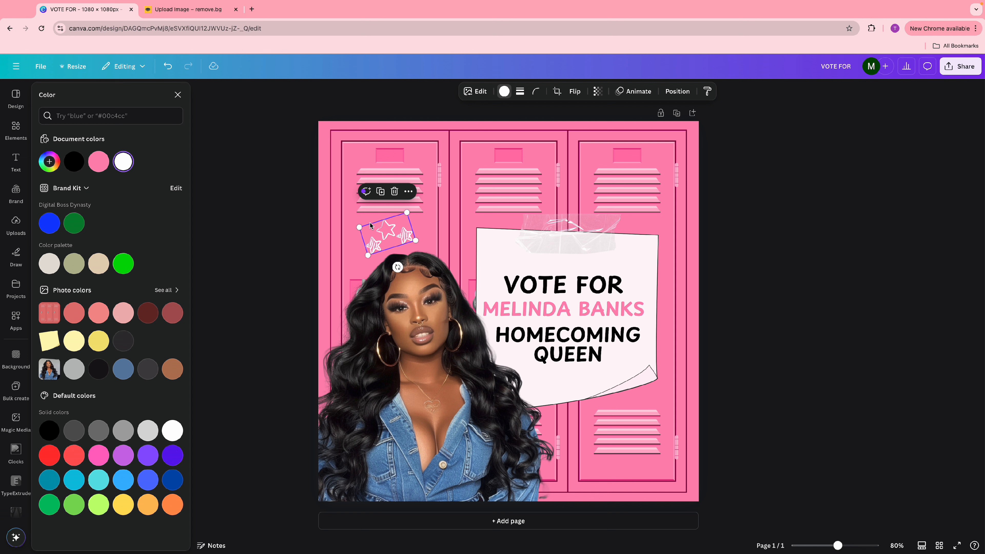
click(380, 193)
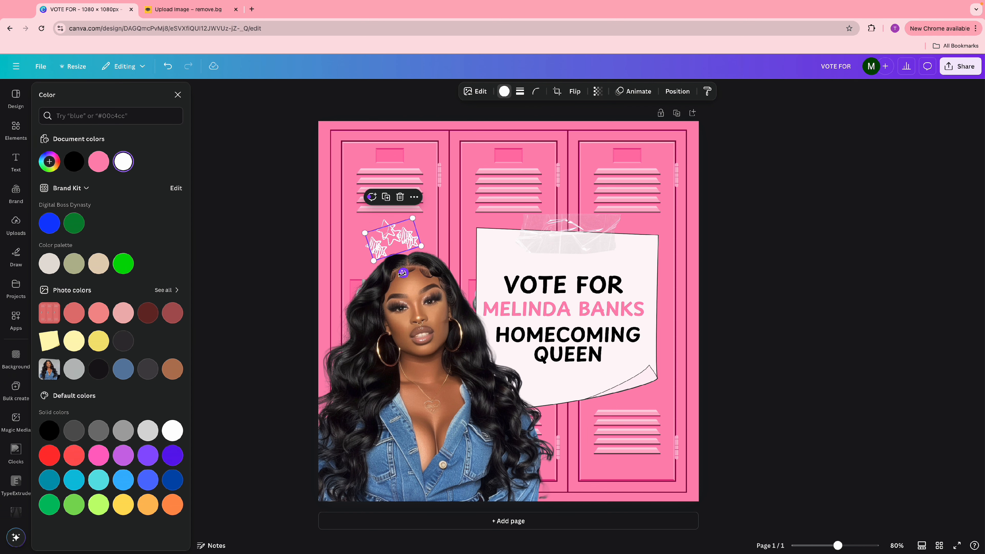
mouse_move(419, 254)
mouse_down()
mouse_move(408, 246)
mouse_move(708, 451)
mouse_move(658, 426)
mouse_move(631, 433)
mouse_up()
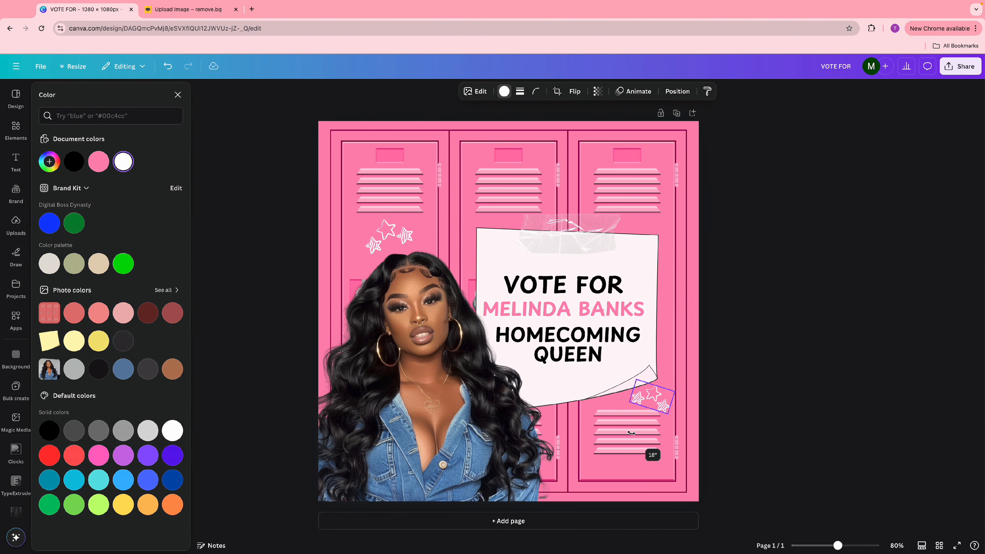
- Add a small black paper-plane doodle from the doodle results
click(732, 407)
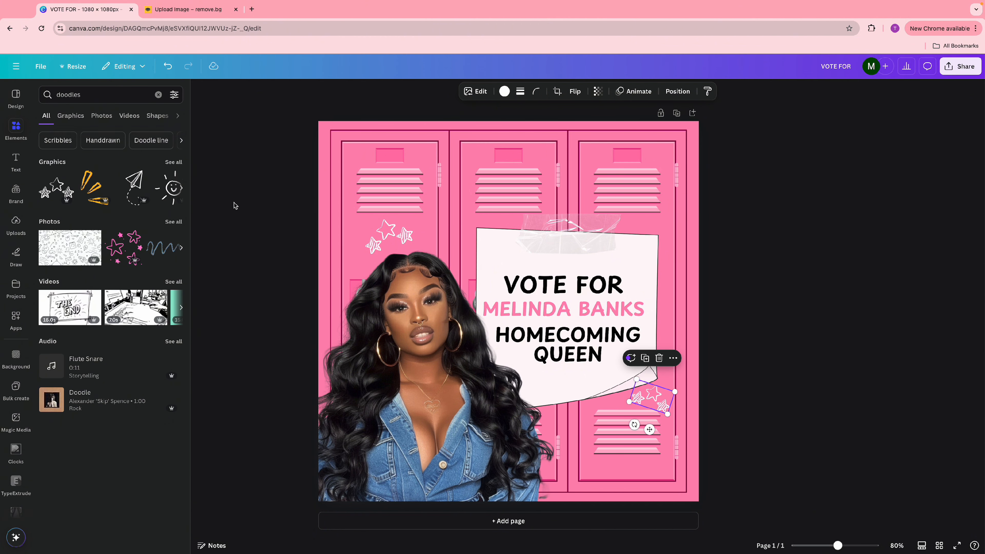
click(135, 183)
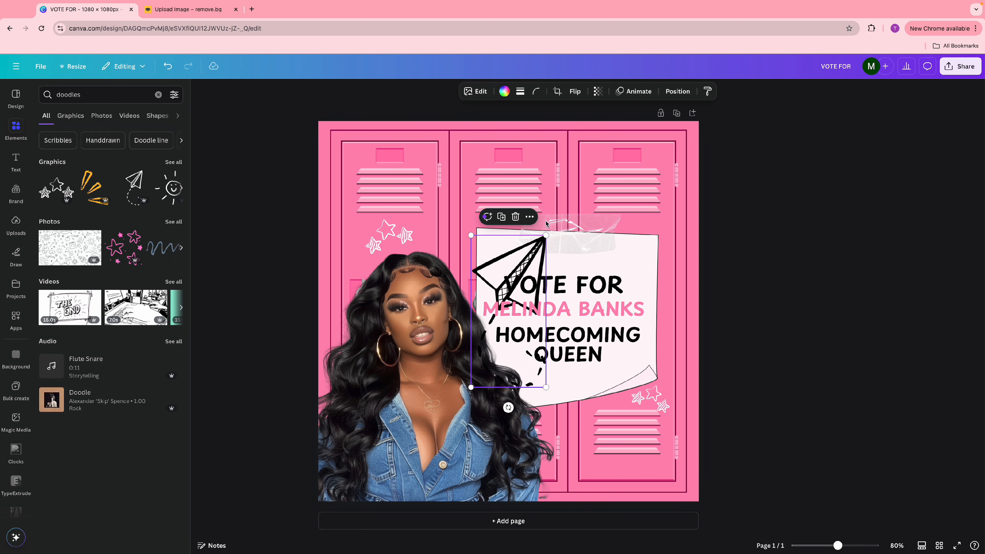
mouse_move(546, 235)
mouse_down()
mouse_move(498, 337)
mouse_move(503, 357)
mouse_up()
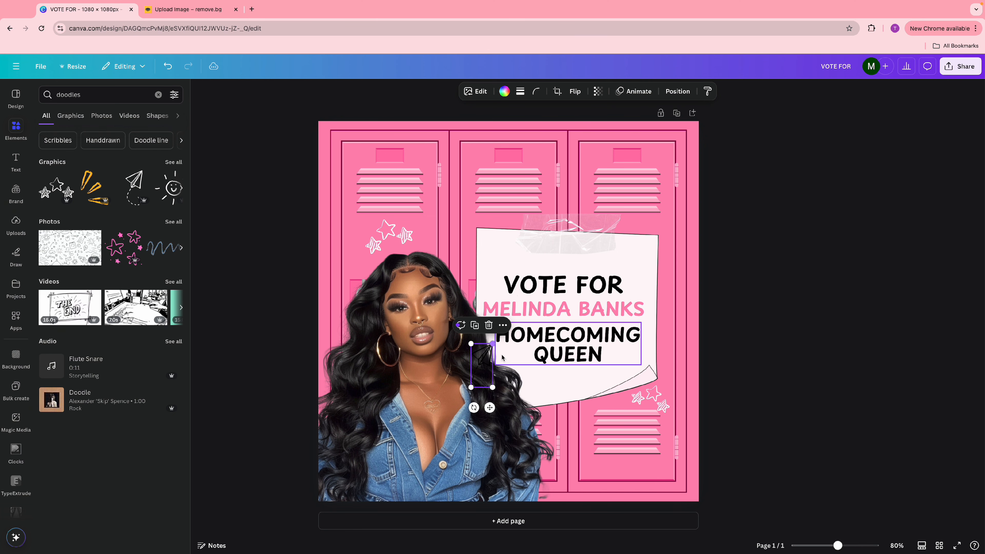
- Flip the paper plane horizontally, rotate it and set it at the note's top-right corner
mouse_move(474, 407)
mouse_down()
mouse_move(465, 422)
mouse_move(430, 399)
mouse_move(423, 372)
mouse_move(500, 322)
mouse_move(547, 311)
mouse_move(609, 239)
mouse_up()
click(574, 94)
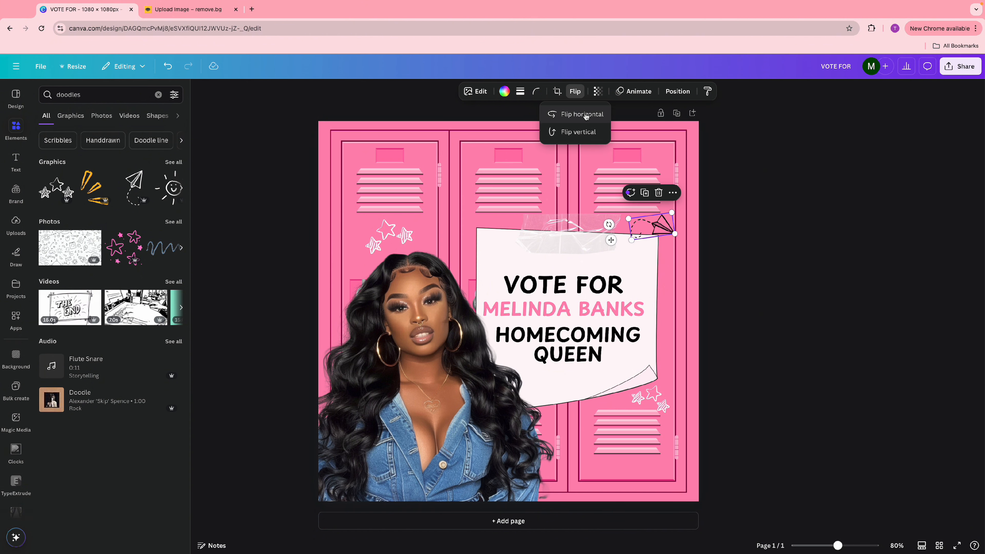
click(581, 114)
mouse_move(608, 224)
mouse_down()
mouse_move(675, 272)
mouse_move(685, 235)
mouse_move(667, 226)
mouse_up()
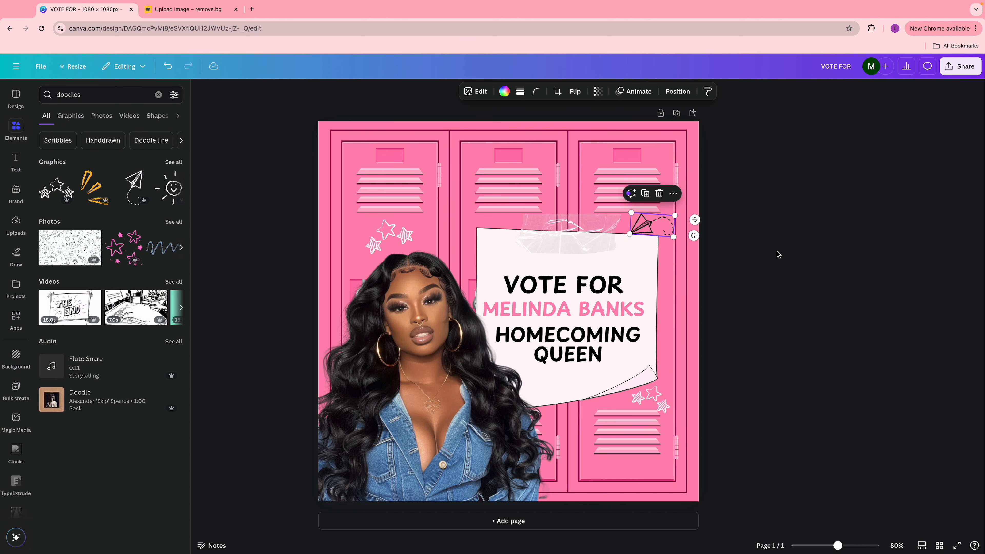
click(778, 251)
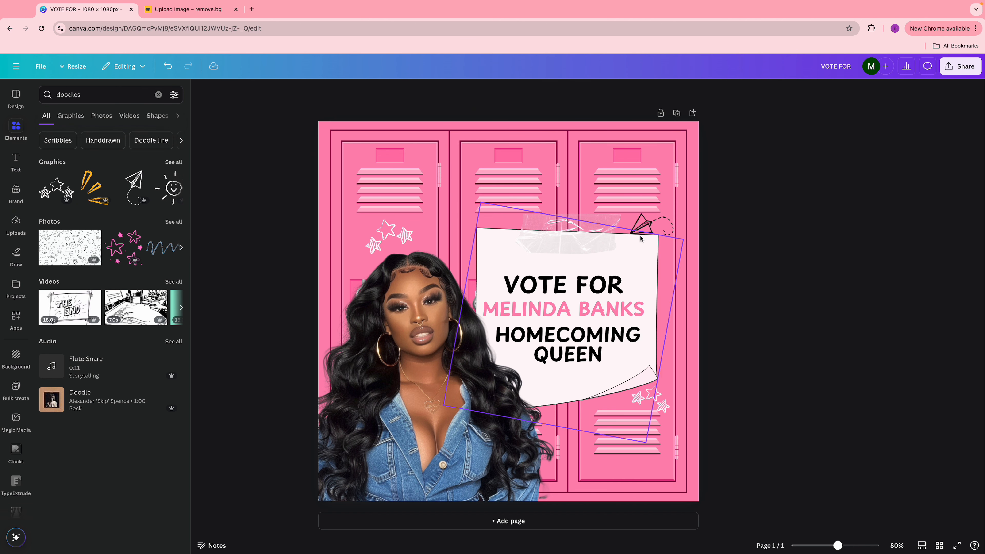
- Search 'crown', add the first crown graphic, shrink it and colour it pink
click(115, 95)
text(crown)
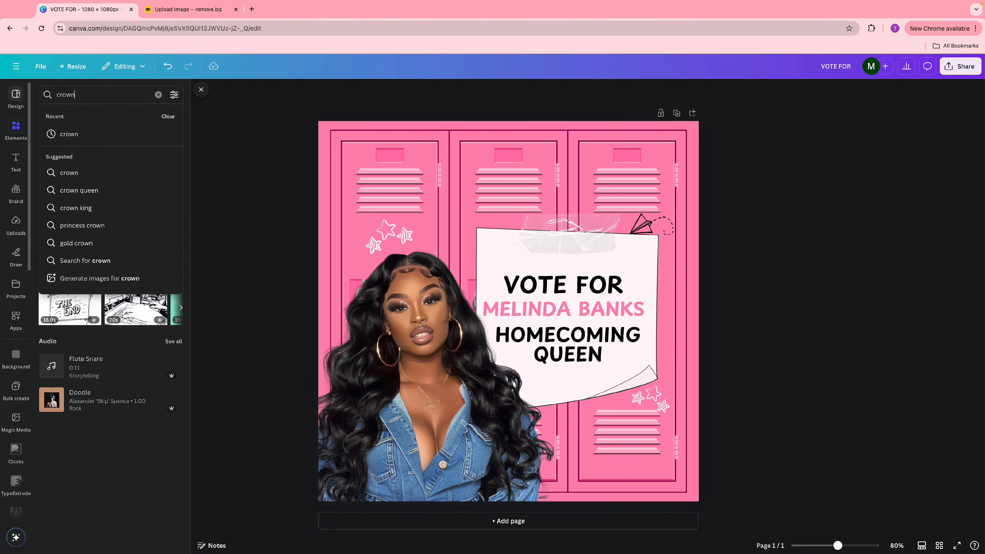
key(Return)
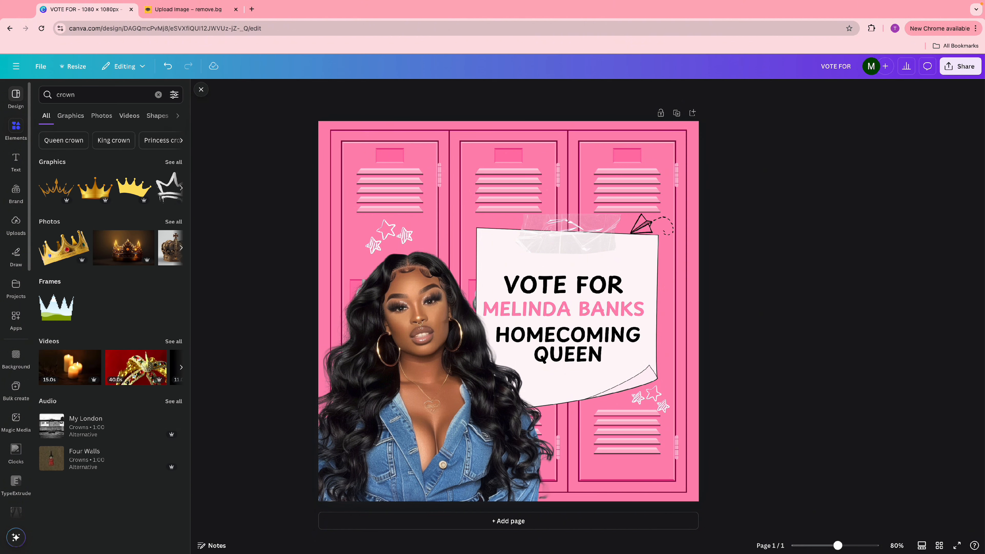
click(60, 194)
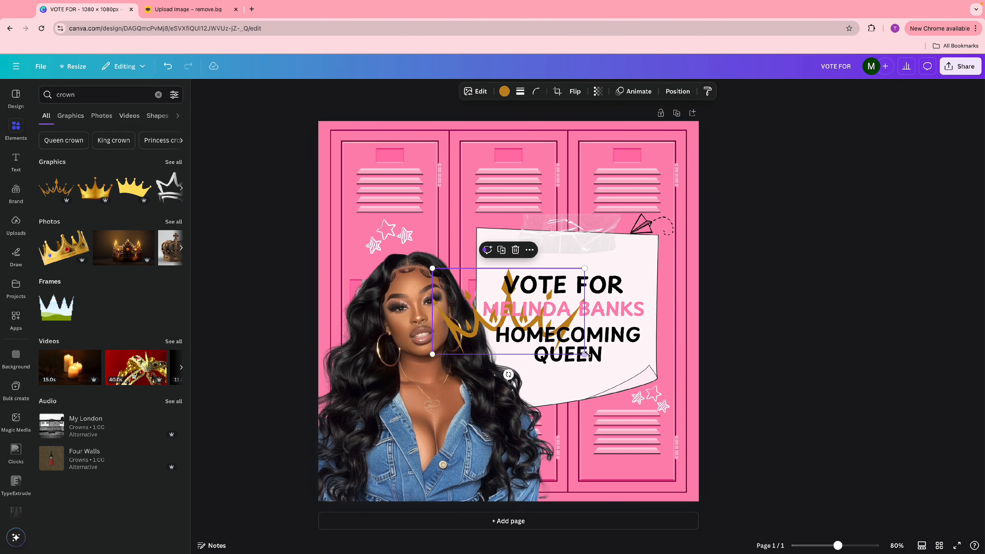
drag(586, 354, 569, 264)
click(504, 91)
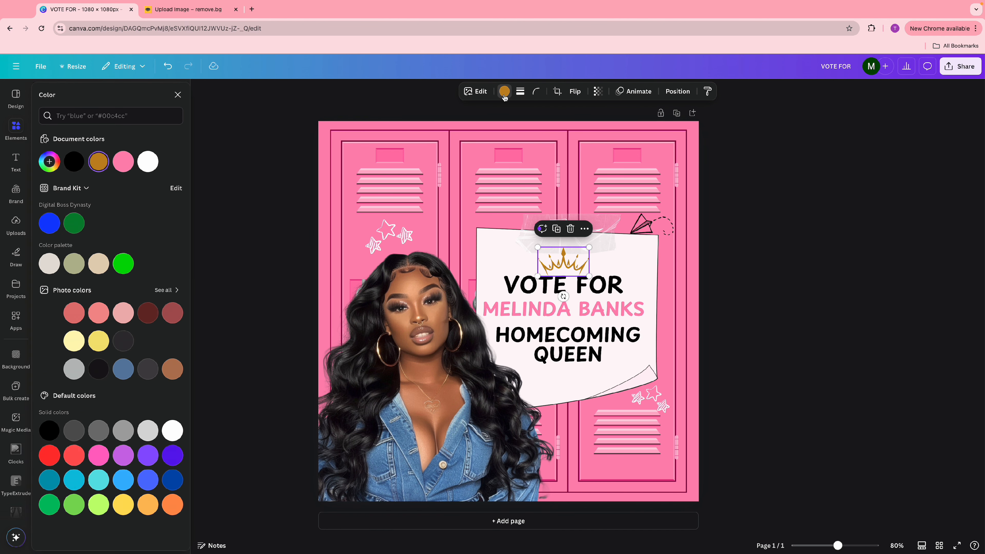
click(123, 161)
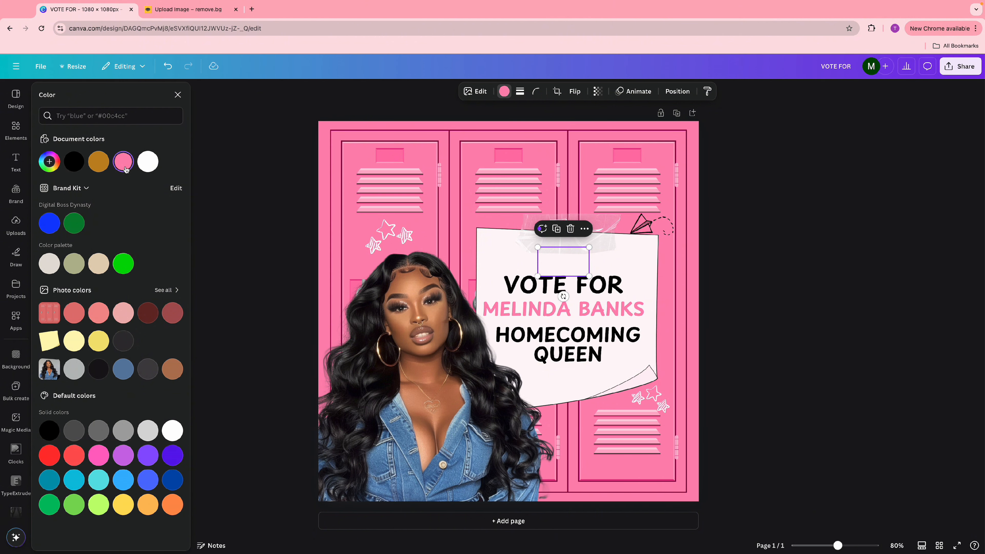
- Select the crown with all three text lines and move them down together
click(785, 370)
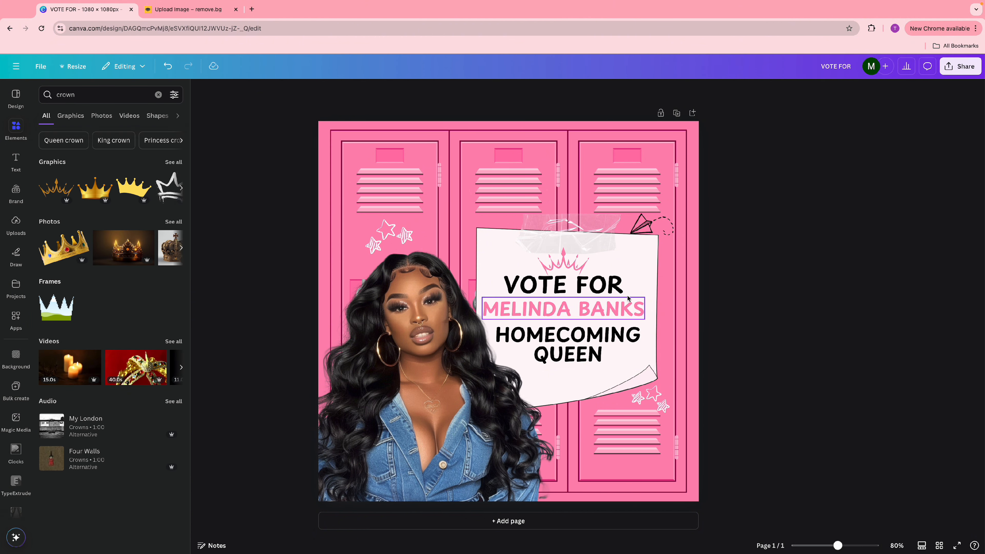
click(574, 268)
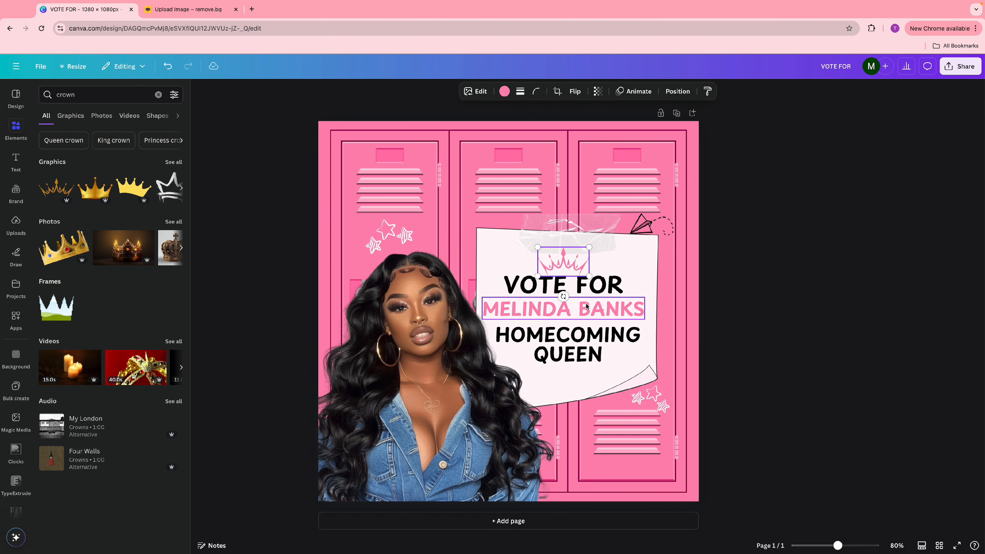
shift+click(584, 290)
shift+click(588, 308)
shift+click(589, 331)
drag(590, 331, 590, 336)
click(798, 308)
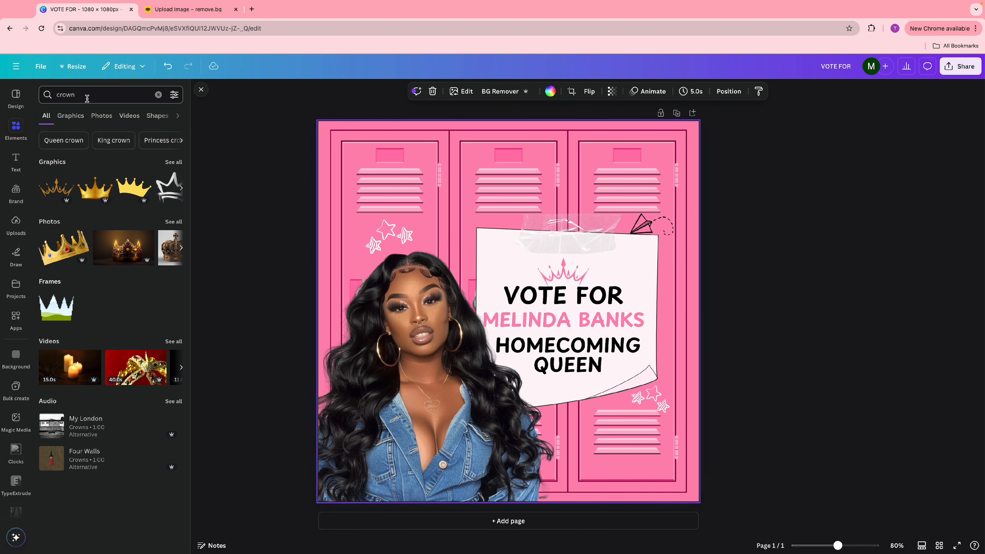
- Search 'doodles' again and add a heart doodle from the full results
click(42, 95)
text(doodles)
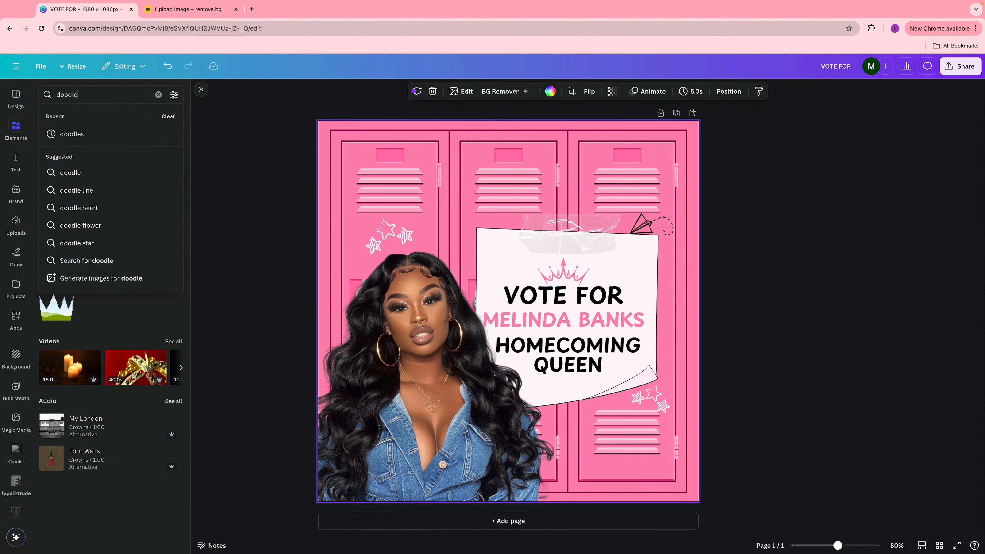
key(Return)
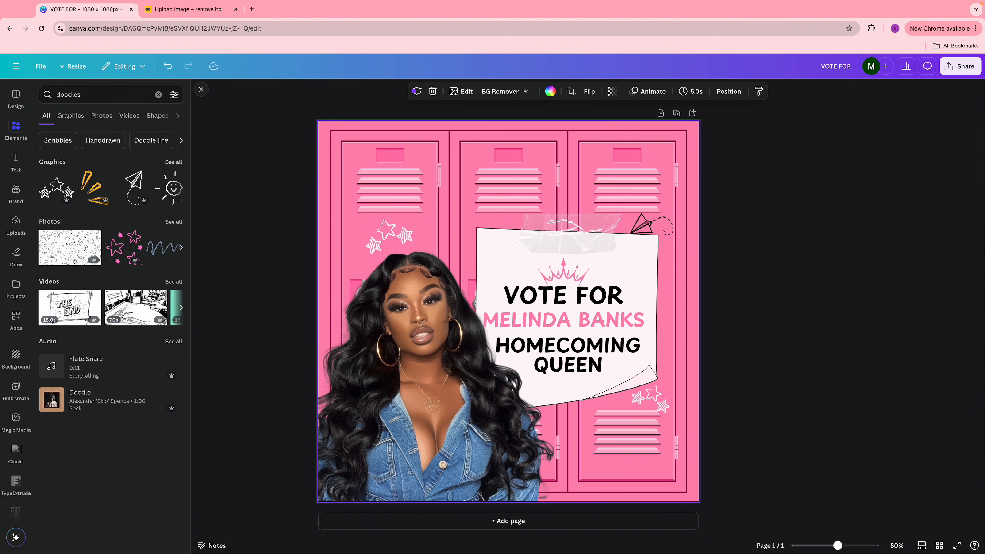
click(174, 162)
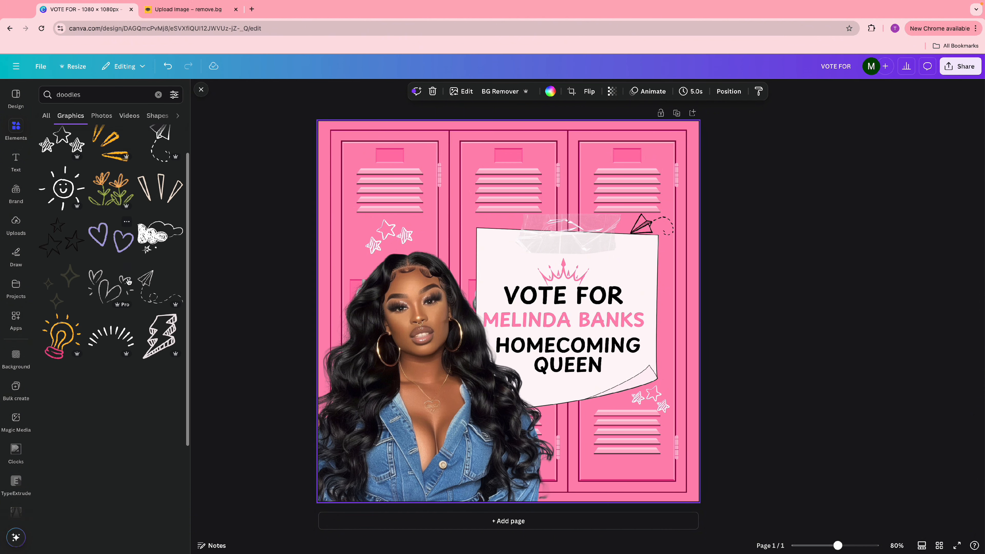
click(112, 305)
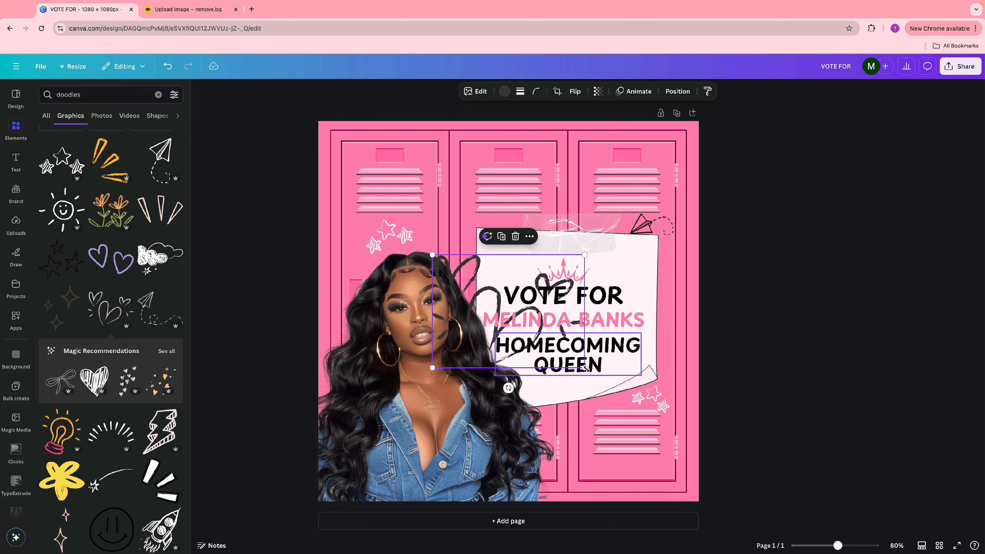
- Resize the heart doodle, make it black and duplicate it beside the crown
mouse_move(586, 368)
mouse_down()
mouse_move(505, 279)
mouse_move(454, 294)
mouse_move(644, 294)
mouse_up()
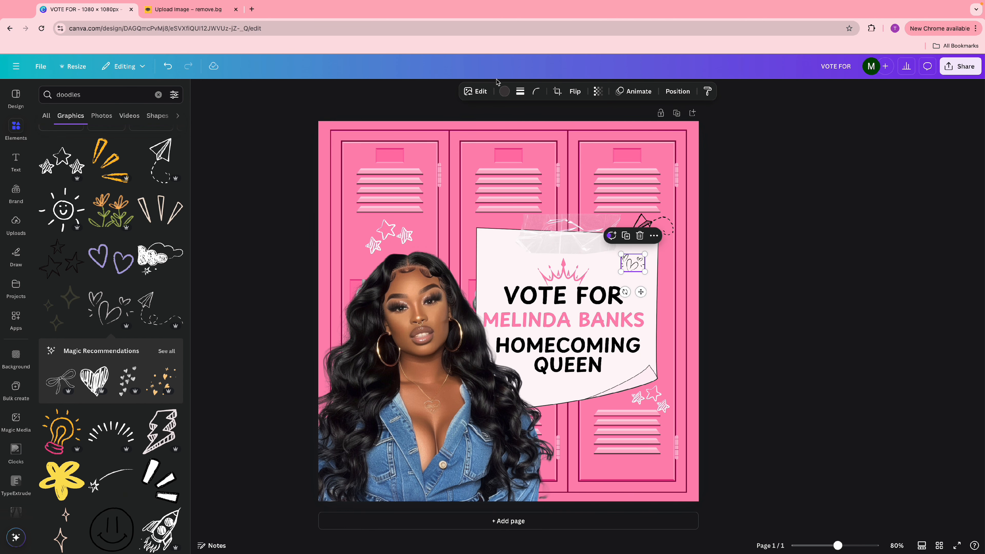
click(504, 91)
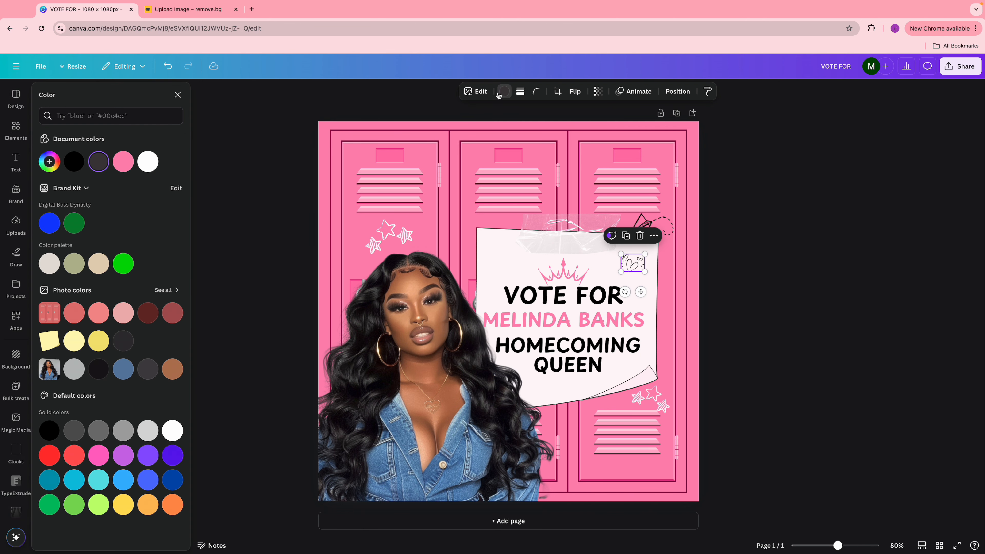
click(76, 164)
mouse_move(621, 272)
mouse_down()
mouse_move(608, 281)
mouse_move(638, 304)
mouse_move(518, 291)
mouse_up()
click(621, 230)
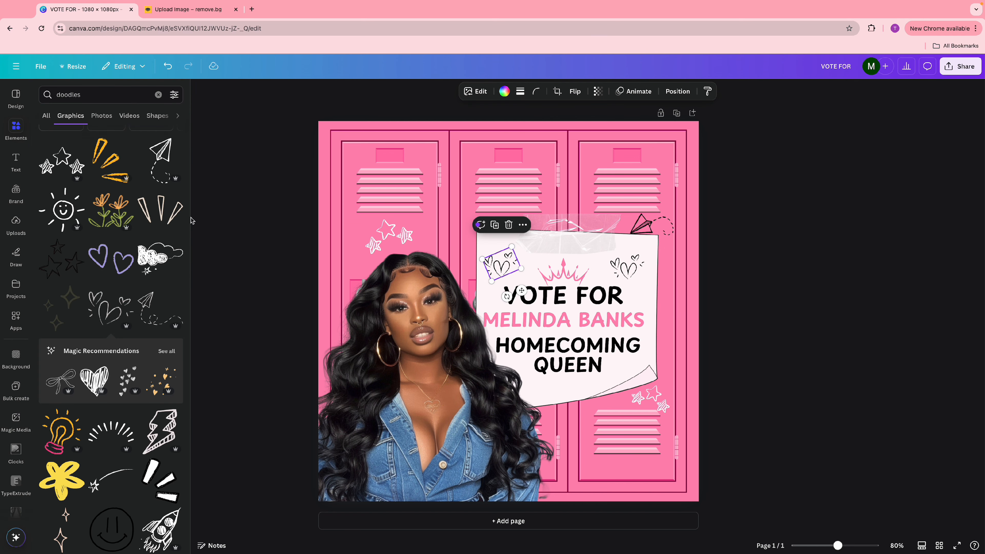
scroll(129, 277, down, 5)
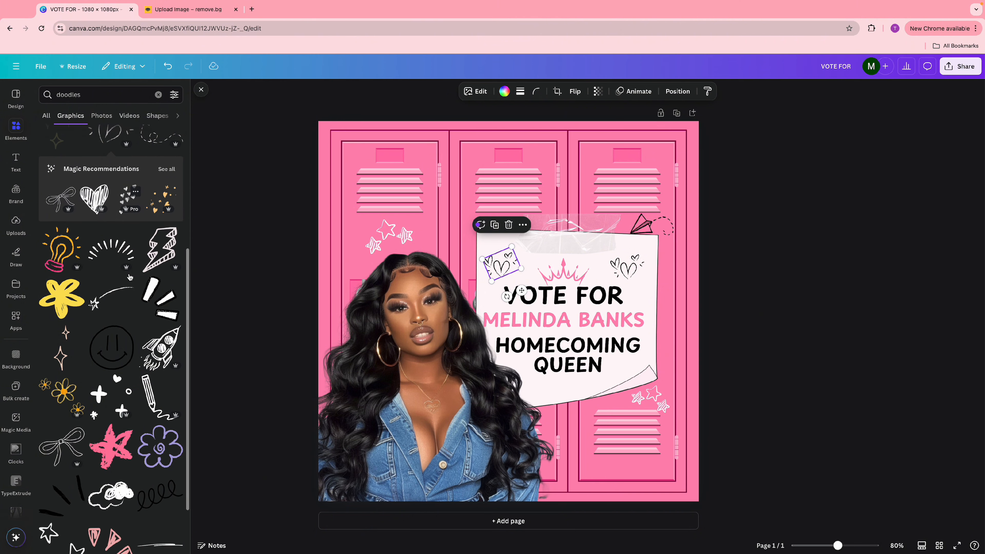
scroll(130, 277, down, 4)
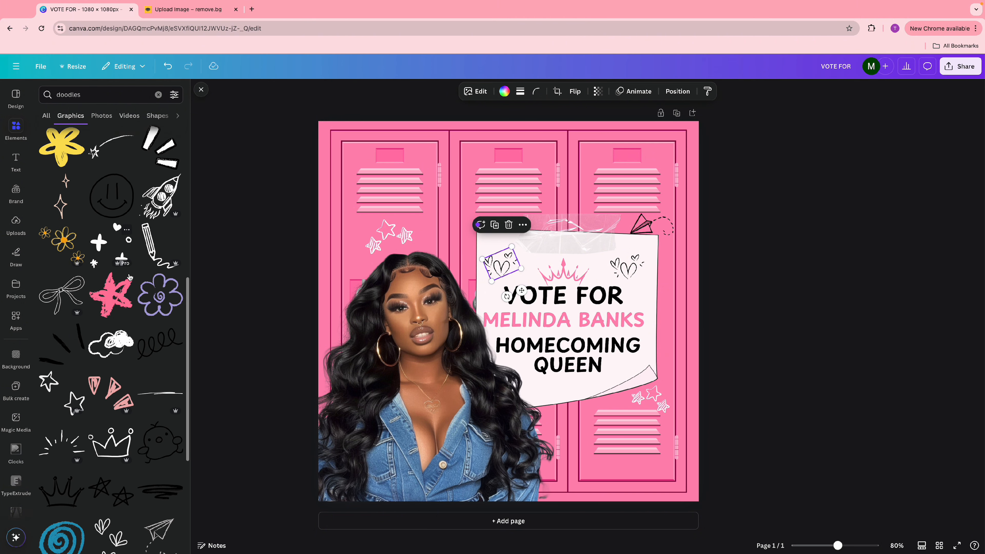
- Add the black stars doodle and size it small atop the middle locker
click(120, 500)
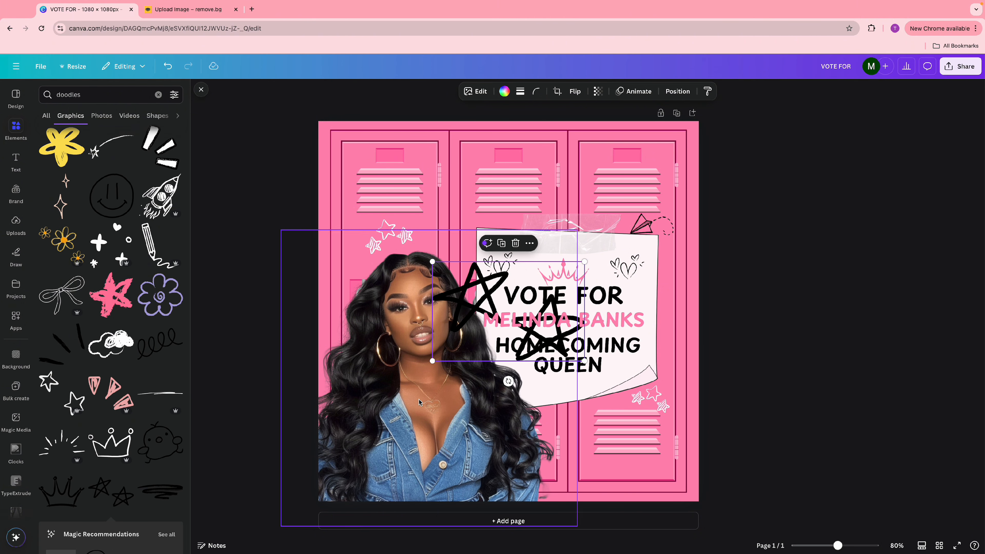
mouse_move(584, 362)
mouse_down()
mouse_move(430, 313)
mouse_move(473, 179)
mouse_move(481, 183)
mouse_up()
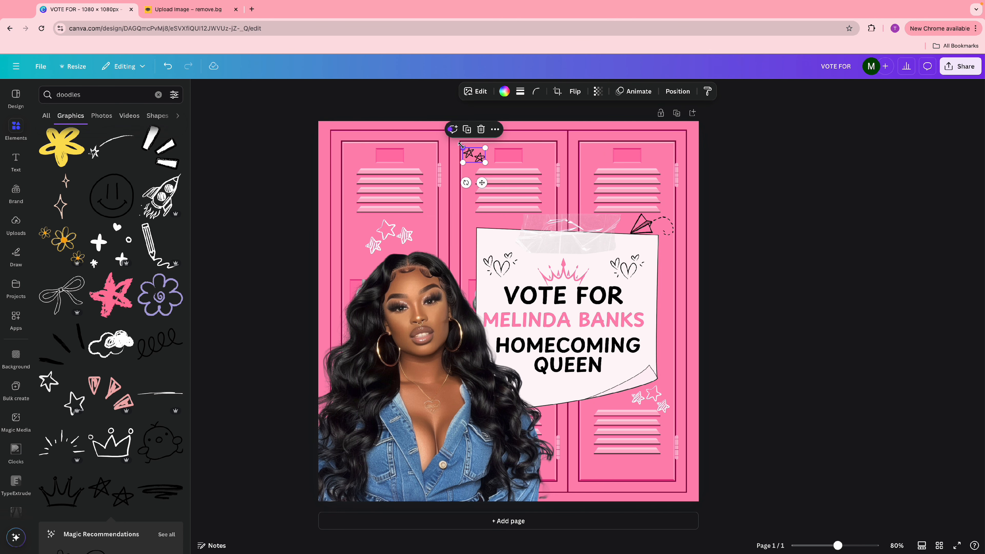
drag(461, 145, 458, 144)
drag(483, 182, 487, 183)
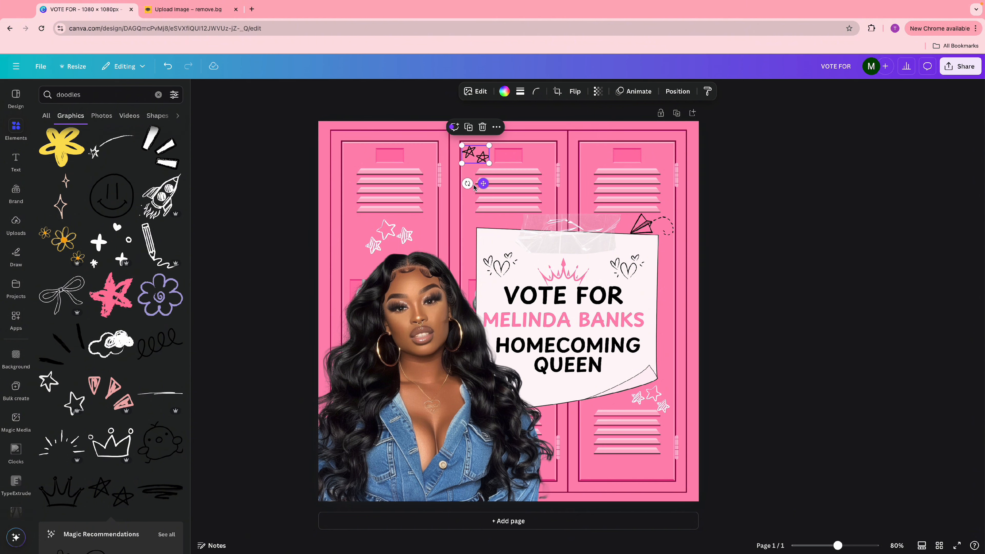
- Add a smiley doodle, shrink it under QUEEN and colour it pink
scroll(70, 287, down, 2)
scroll(71, 287, down, 5)
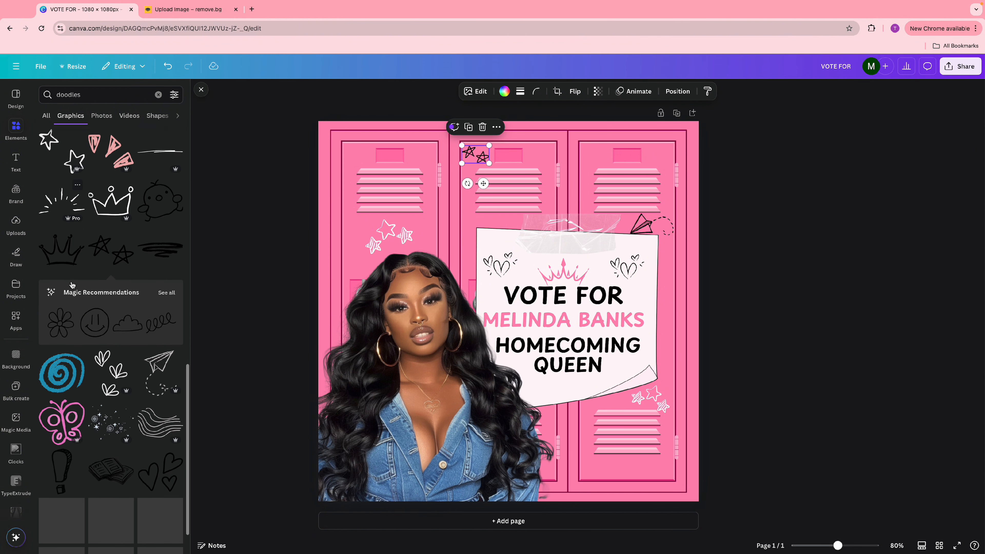
click(98, 323)
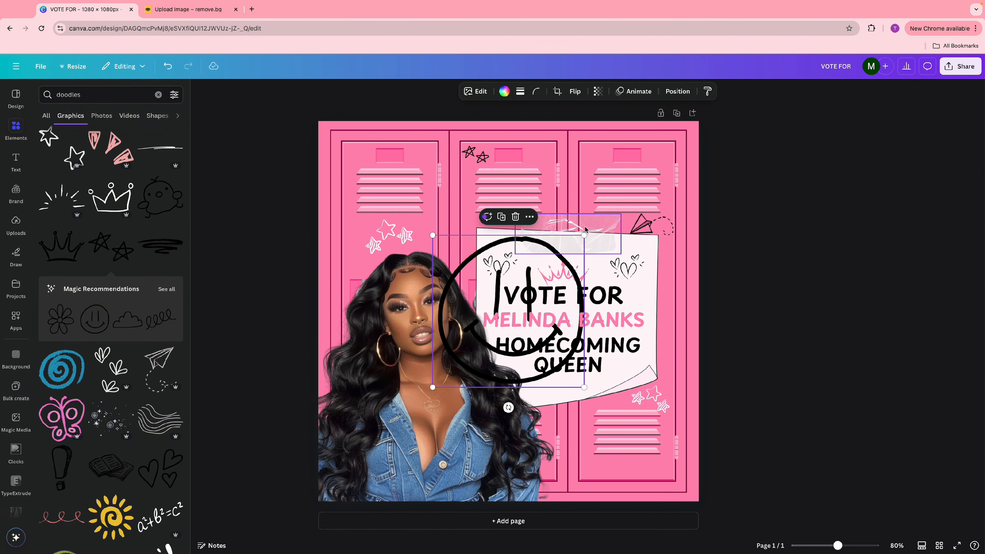
drag(584, 236, 461, 360)
mouse_move(457, 404)
mouse_down()
mouse_move(576, 382)
mouse_move(576, 419)
mouse_up()
click(504, 92)
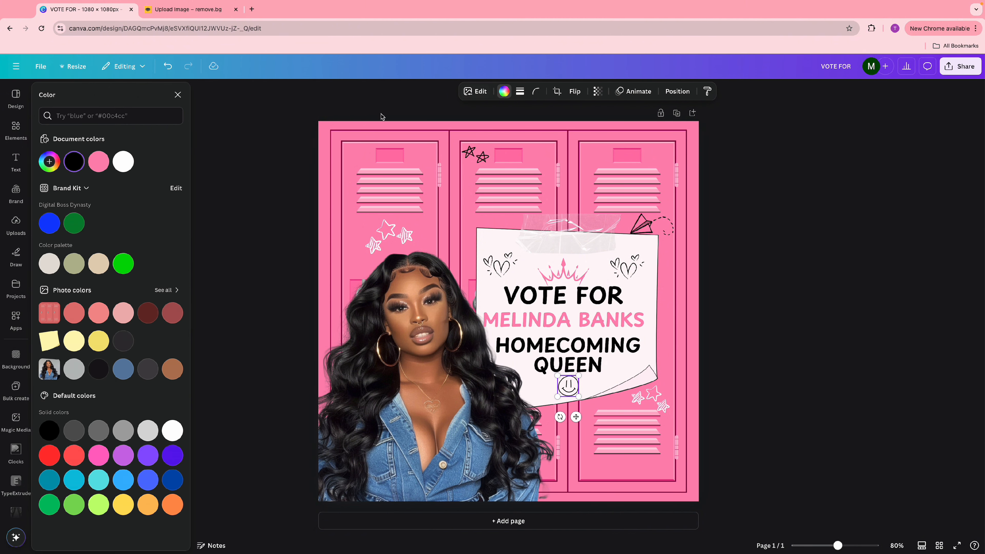
click(98, 162)
click(760, 217)
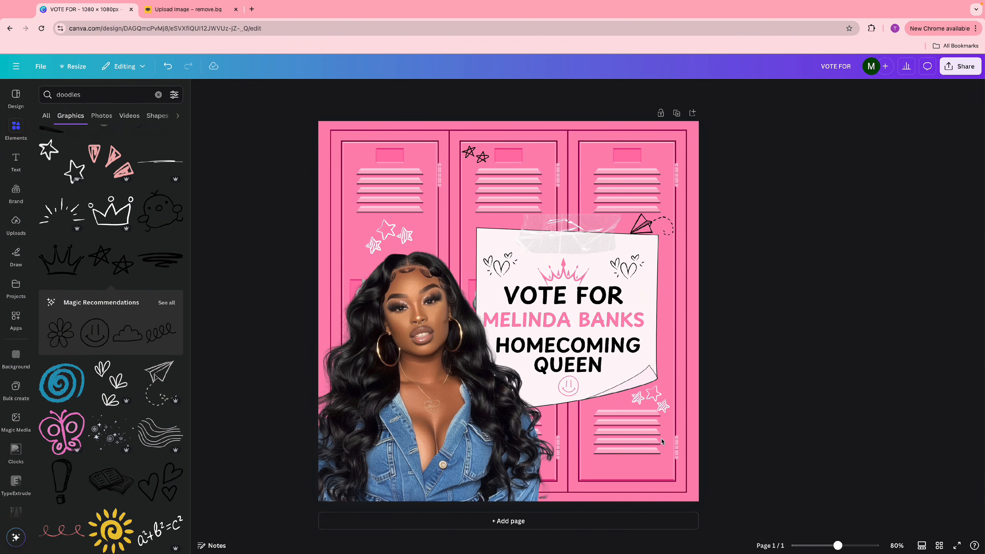
scroll(149, 217, up, 1)
scroll(145, 216, down, 2)
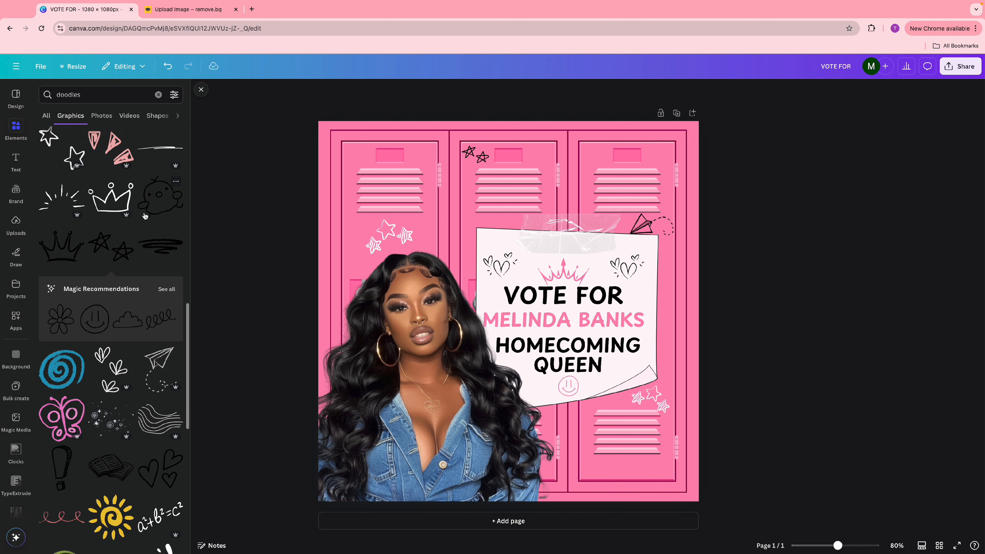
scroll(145, 218, down, 2)
scroll(145, 218, up, 5)
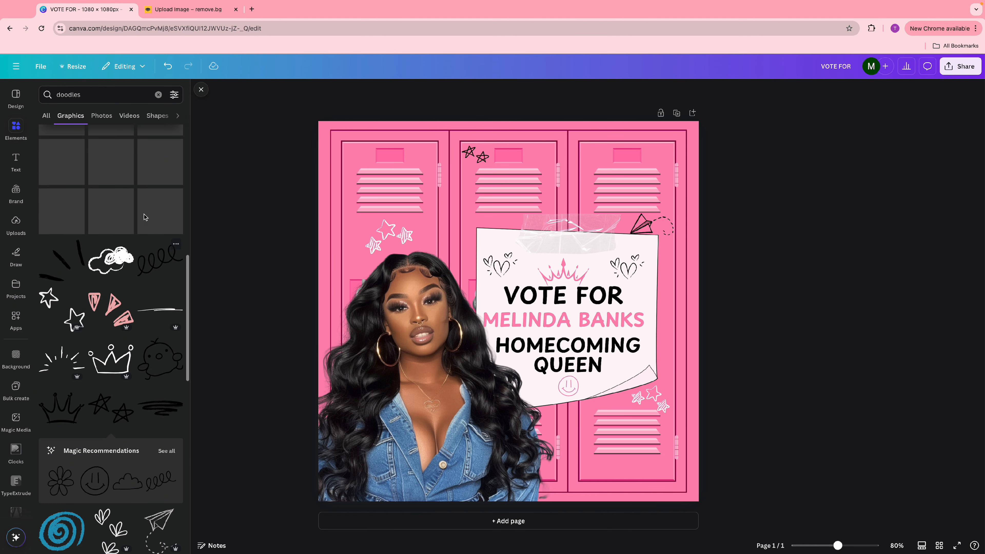
scroll(145, 218, down, 4)
scroll(145, 219, down, 3)
- Add the a²+b²=c² doodle, shrink it, place it atop the right locker and make it white
click(161, 402)
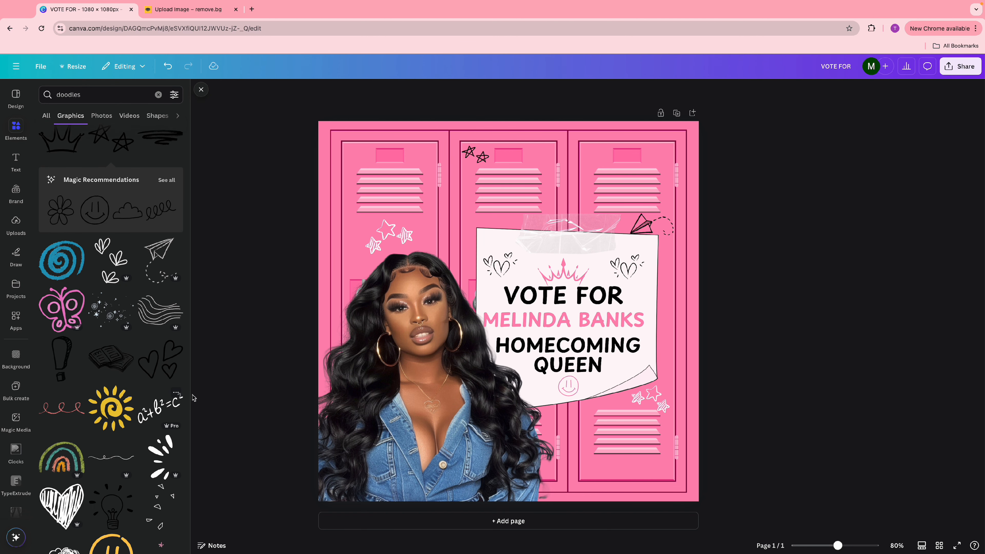
drag(584, 261, 459, 344)
drag(453, 382, 670, 187)
click(504, 92)
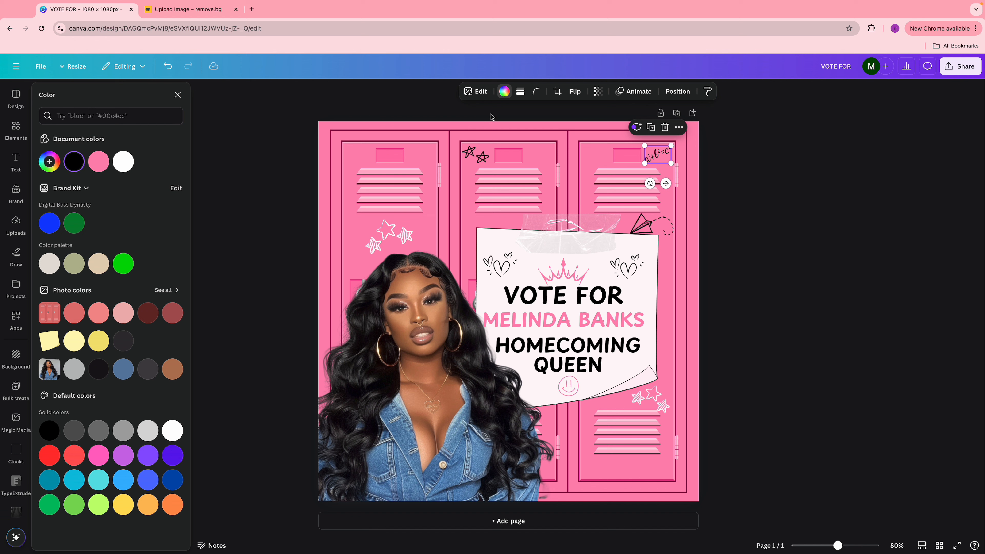
click(123, 161)
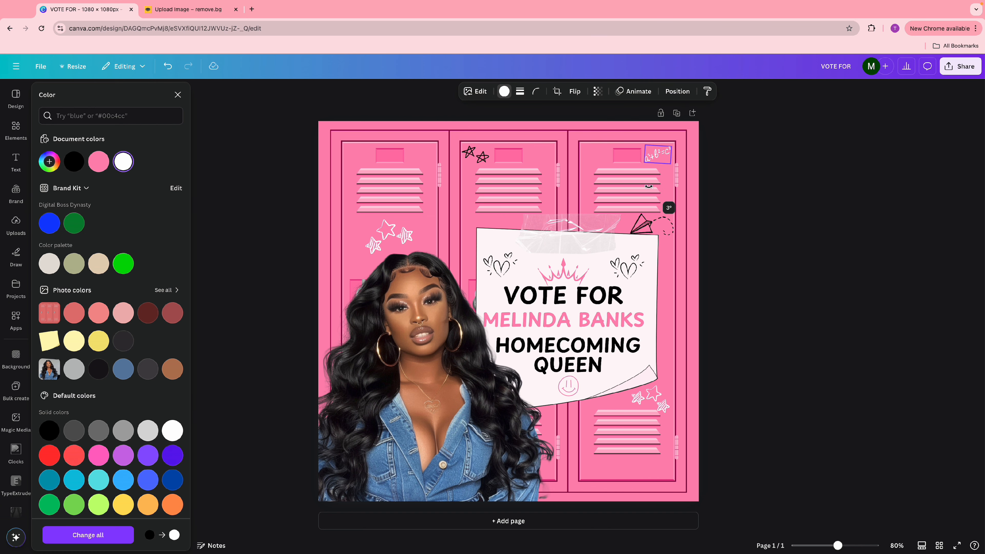
- Put a black copy of the equation doodle atop the left locker
click(651, 127)
drag(669, 189, 362, 184)
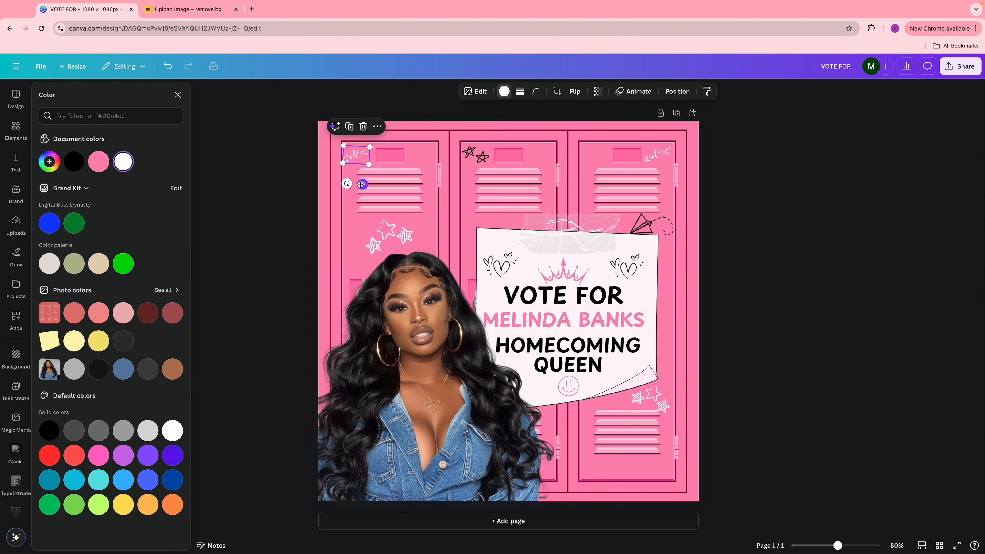
click(74, 161)
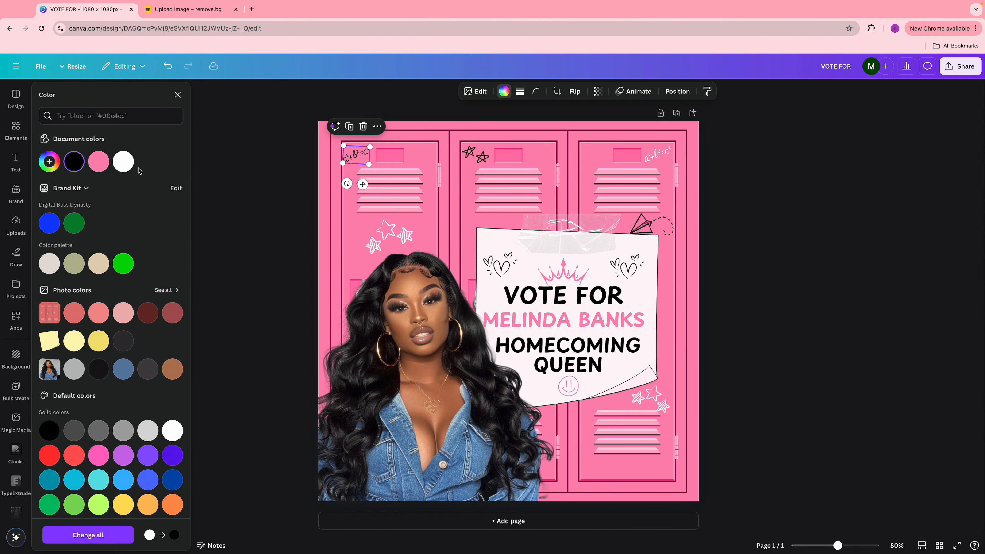
click(17, 125)
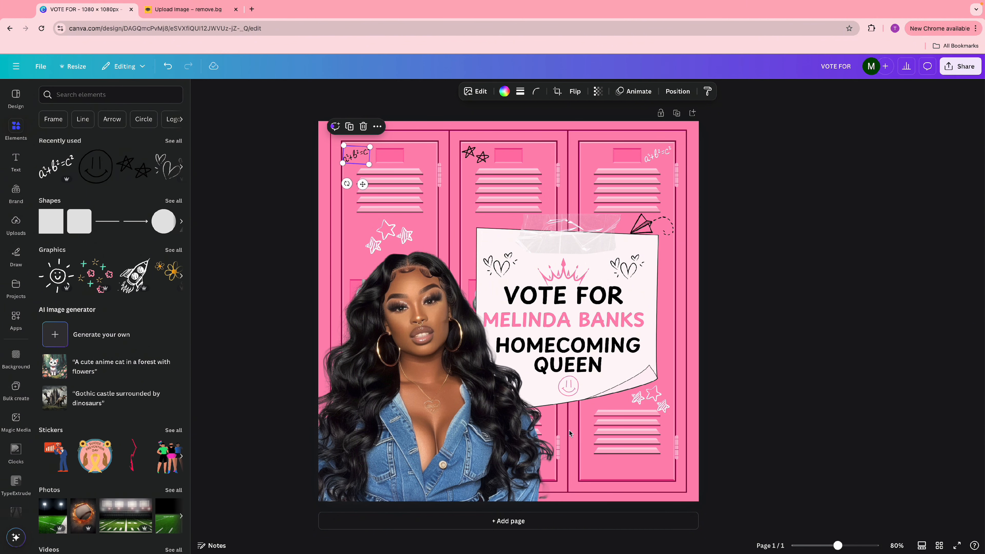
click(174, 141)
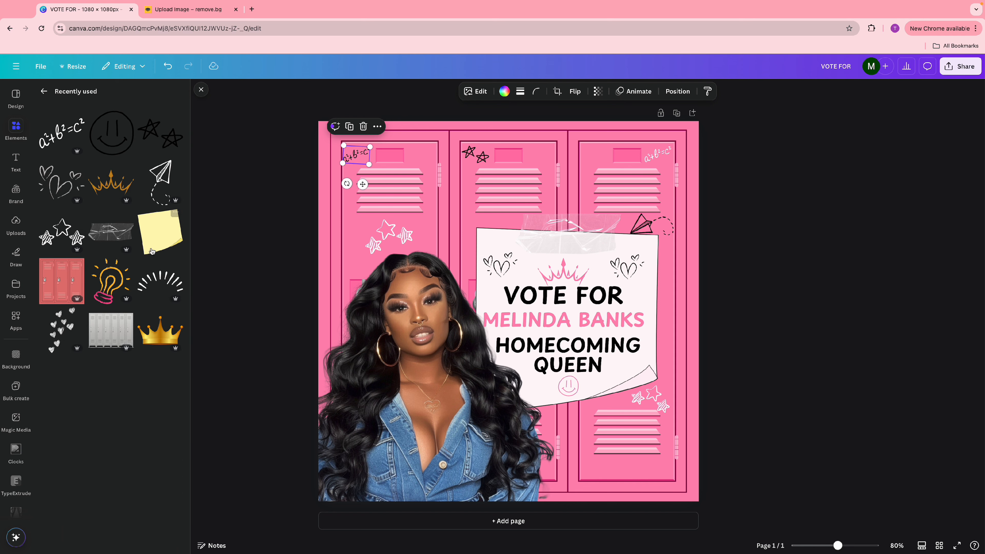
- Search the graphics for doodles again and add the paper-airplane doodle to the design
click(44, 91)
click(108, 95)
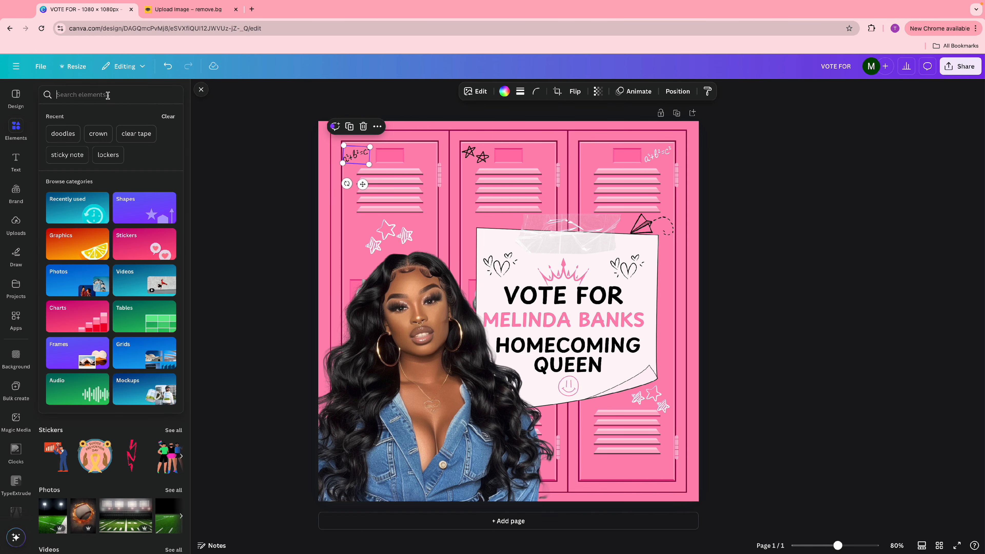
click(64, 133)
click(178, 162)
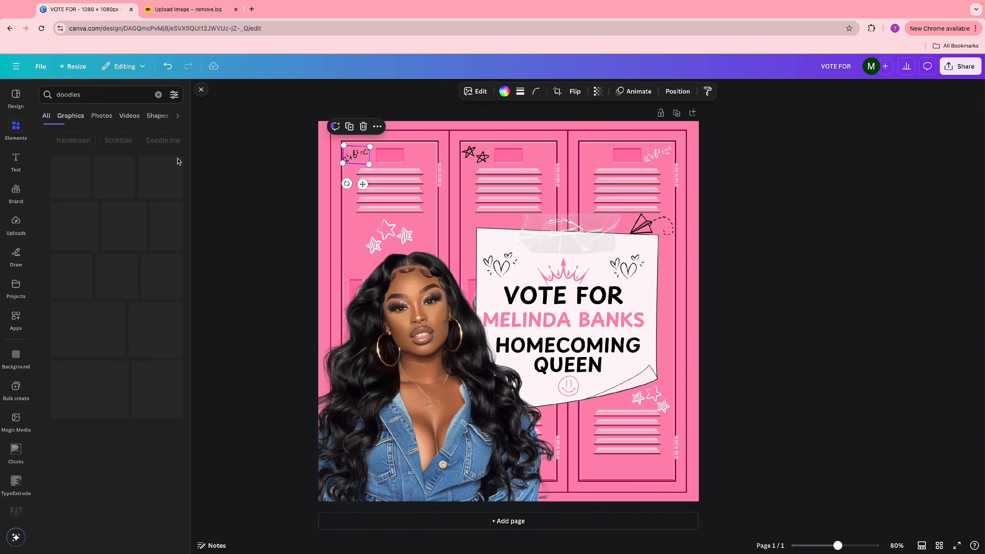
click(155, 179)
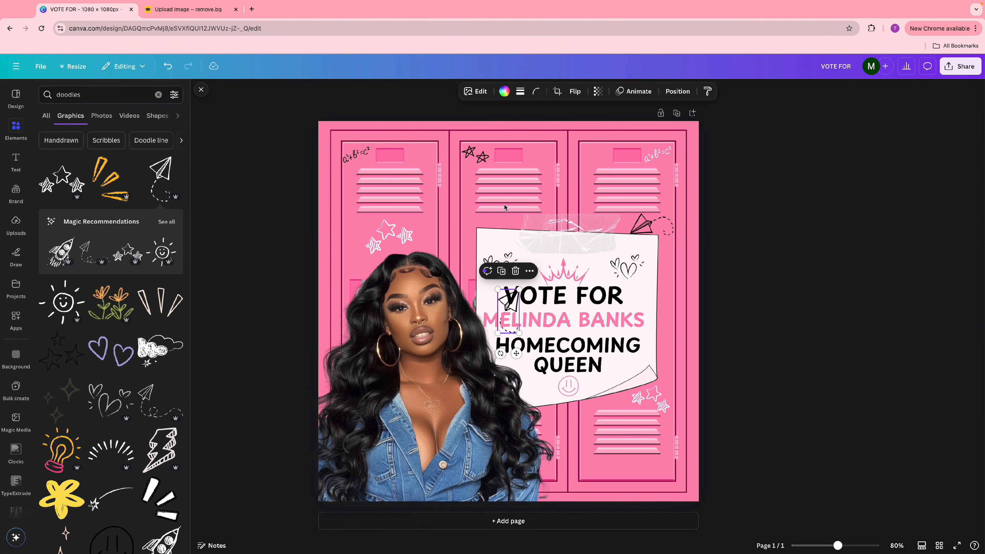
- Shrink the paper airplane, tilt it about 33° low on the right locker, and color it white
drag(520, 290, 508, 304)
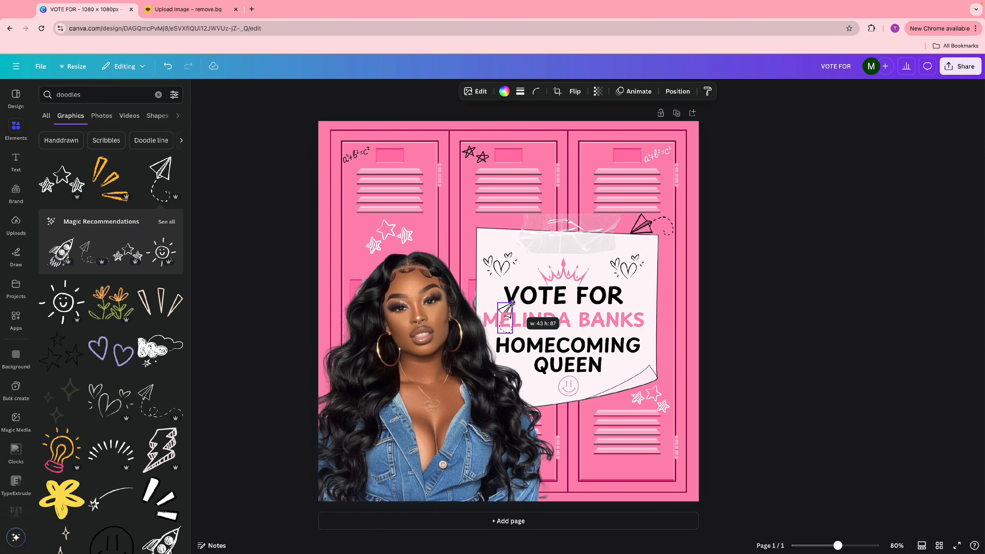
mouse_move(503, 344)
mouse_down()
mouse_move(467, 355)
mouse_move(506, 359)
mouse_move(594, 513)
mouse_move(586, 499)
mouse_up()
click(503, 91)
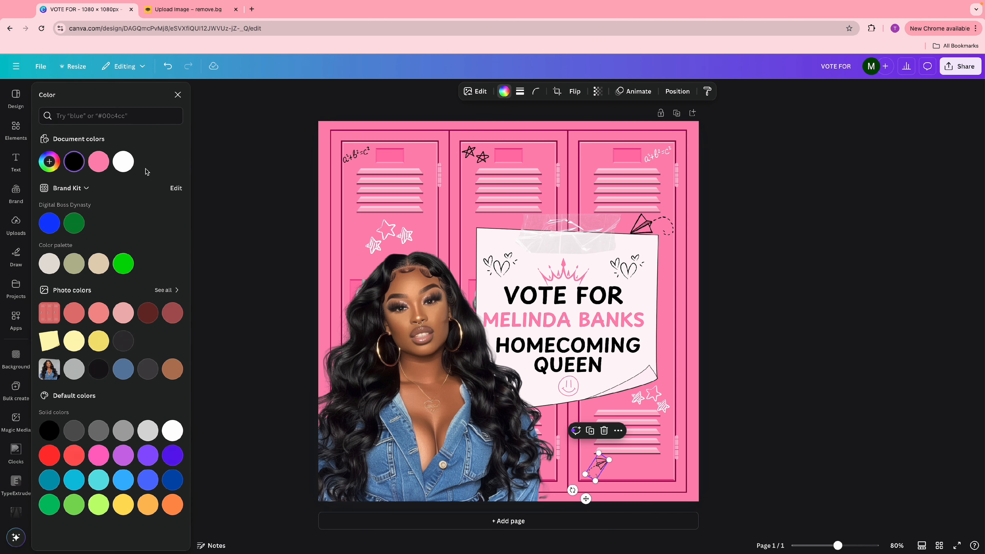
click(129, 165)
click(736, 246)
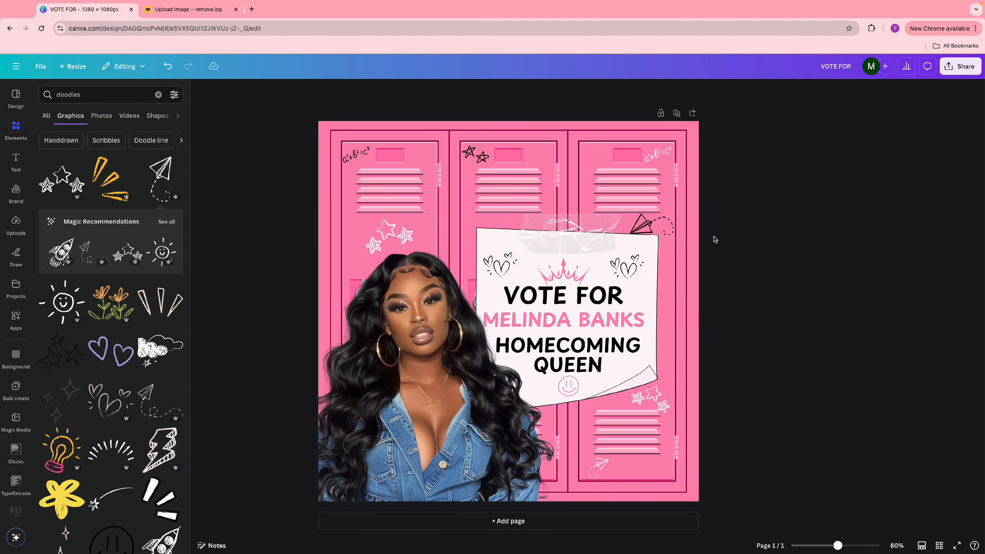
click(961, 65)
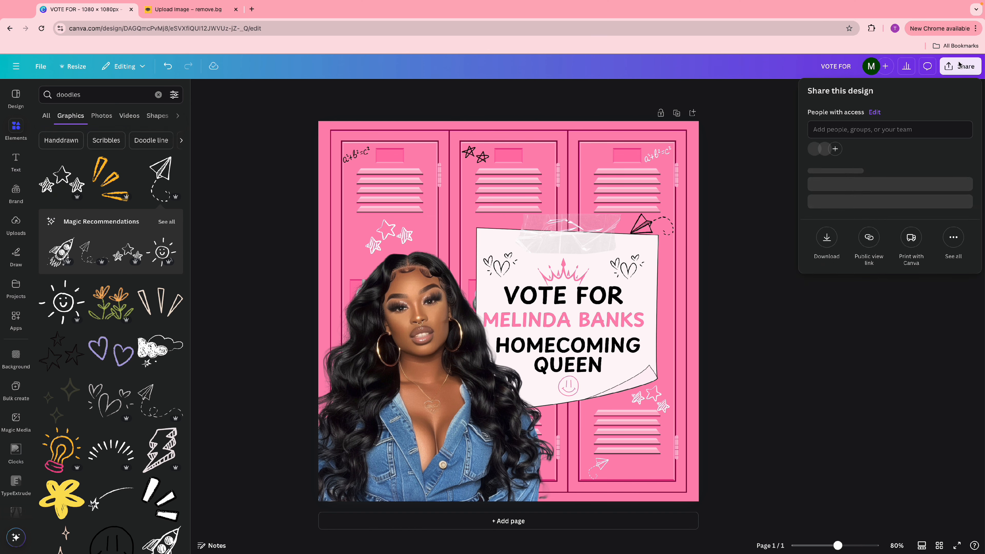
click(827, 248)
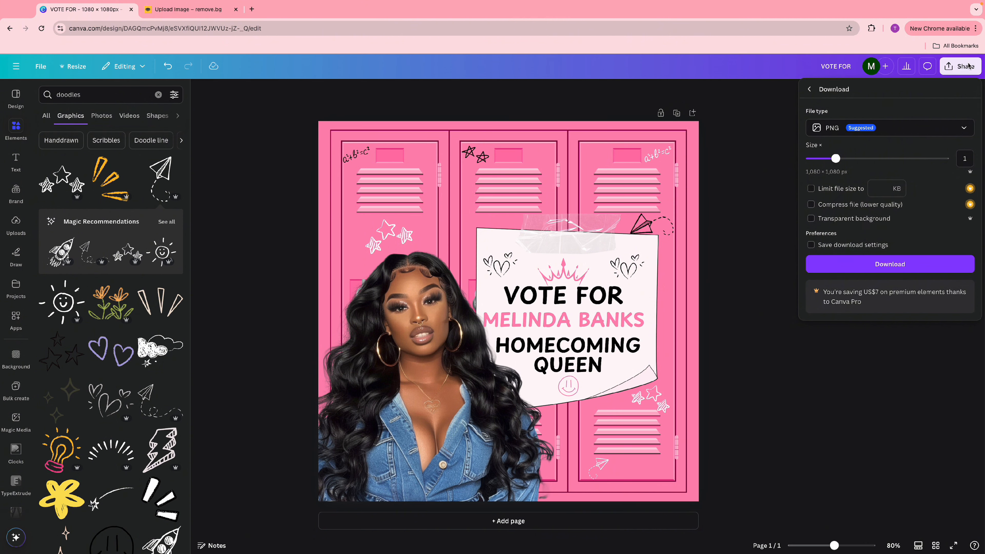
click(716, 214)
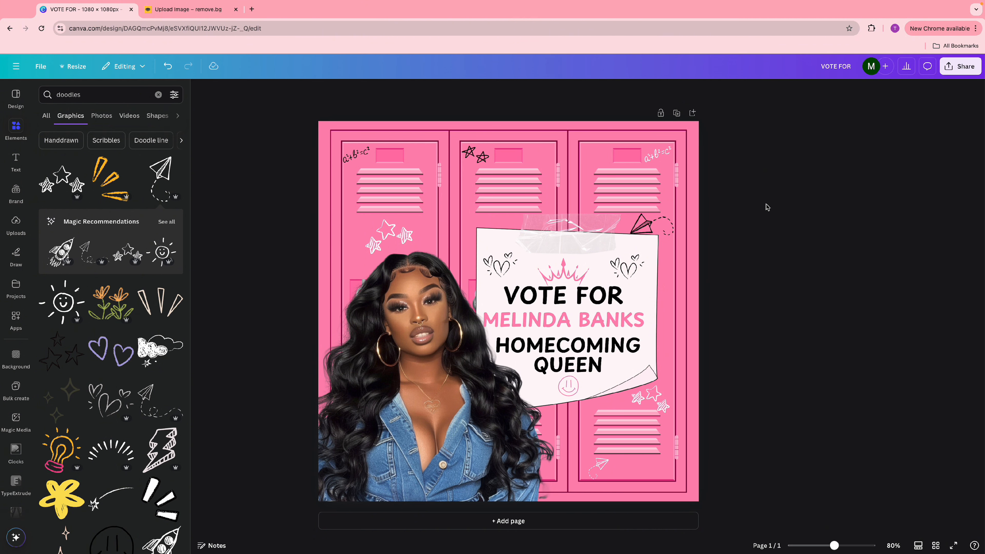